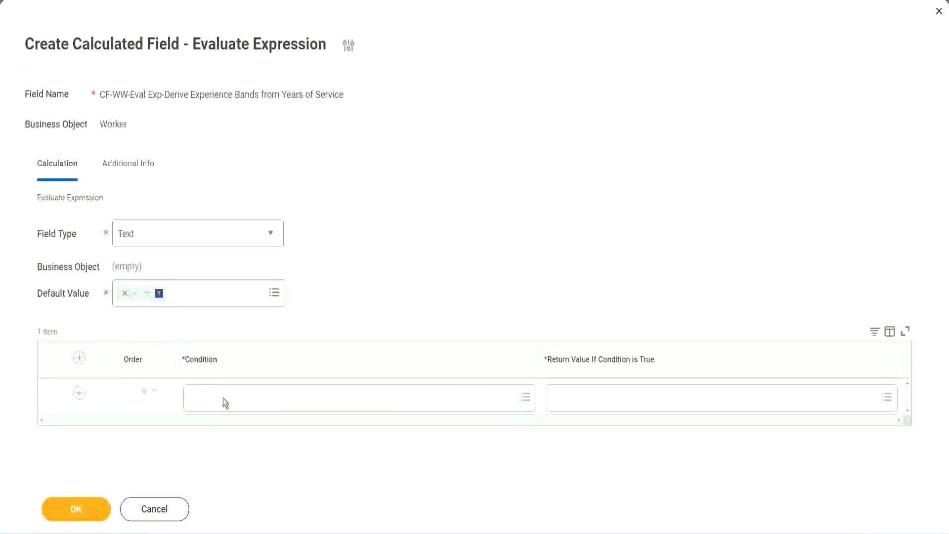
Copy the Field 1 name from the Notepad++ notes and set the first condition to CF-WW-TF-Length of Service between 0 and 7 years.
click(224, 399)
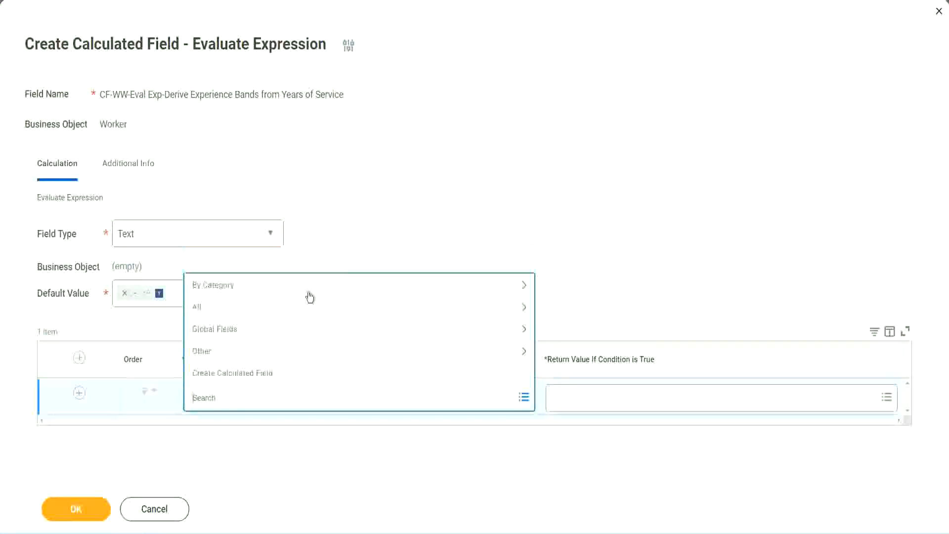
click(363, 220)
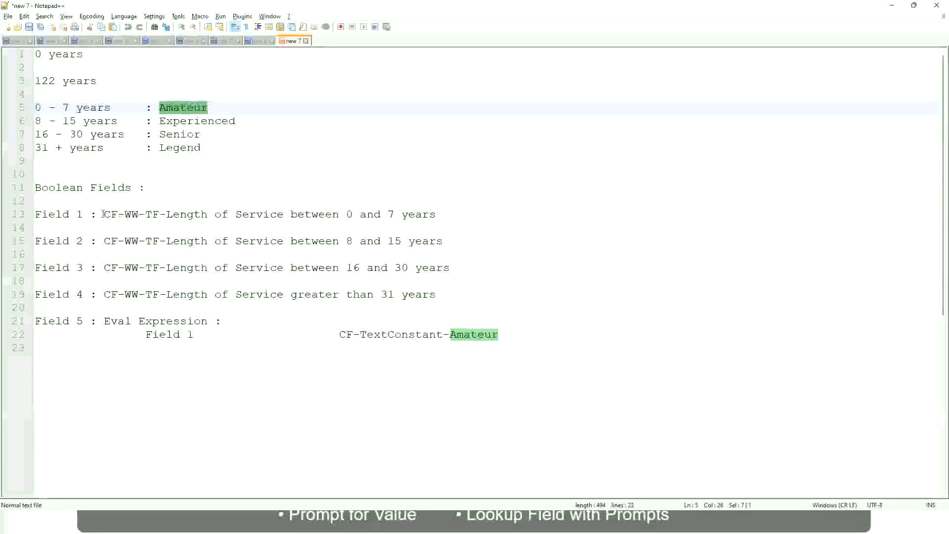
drag(103, 214, 437, 218)
key(ctrl+c)
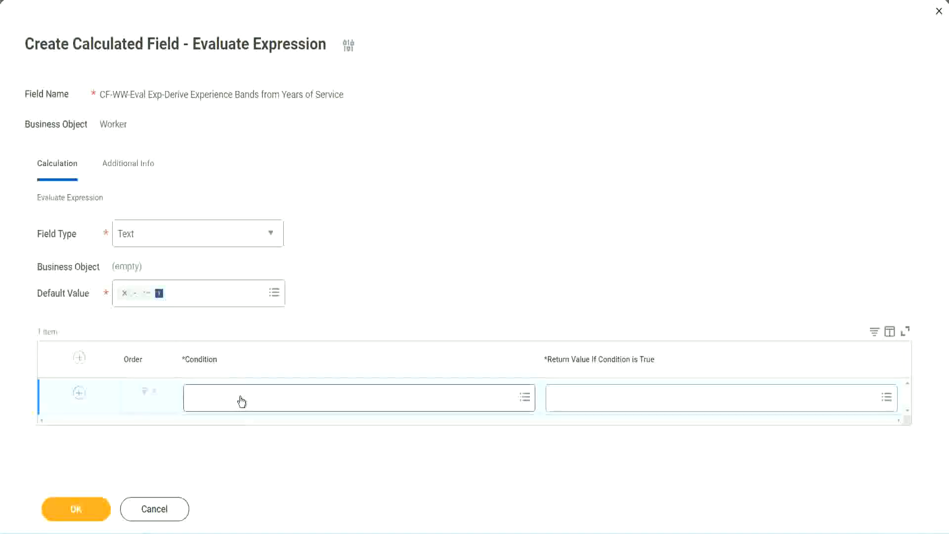
click(241, 402)
key(ctrl+v)
key(Return)
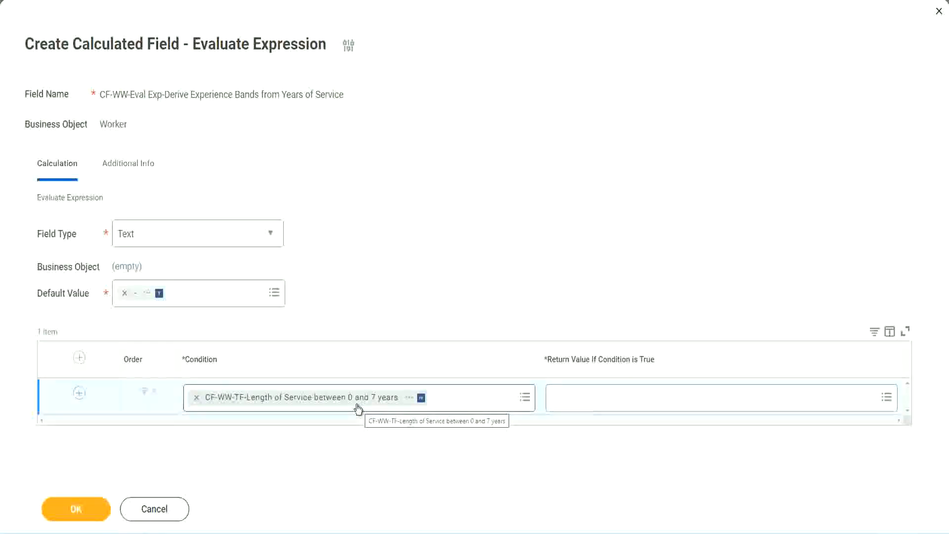
click(617, 405)
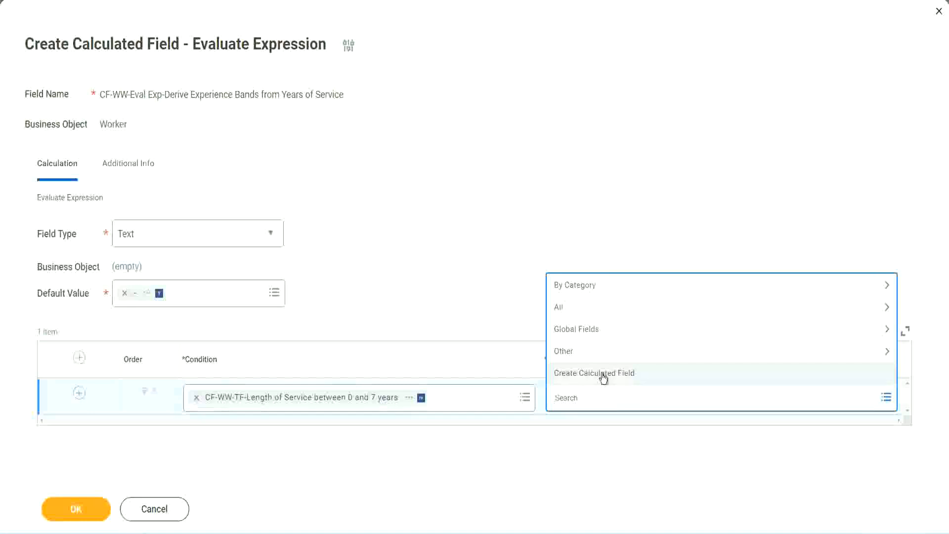
click(551, 246)
click(570, 399)
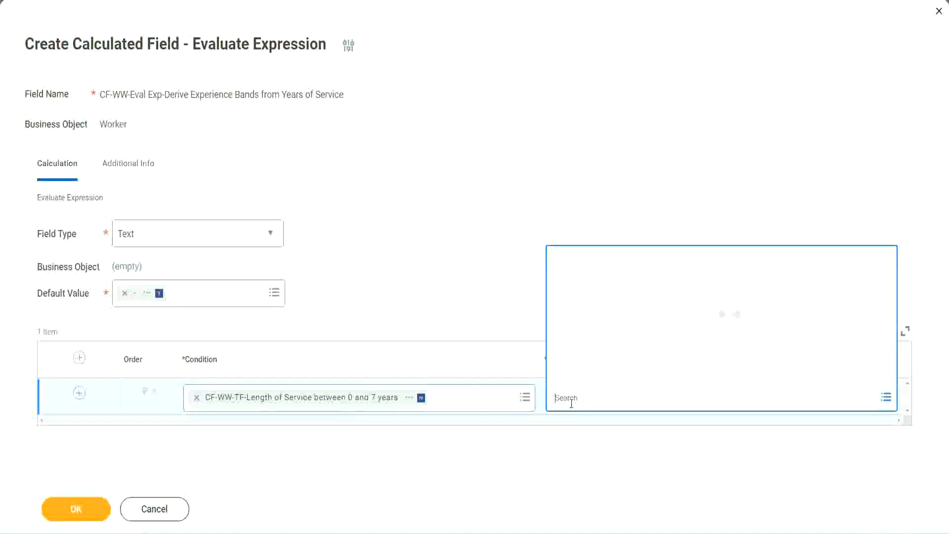
text(Amaterue)
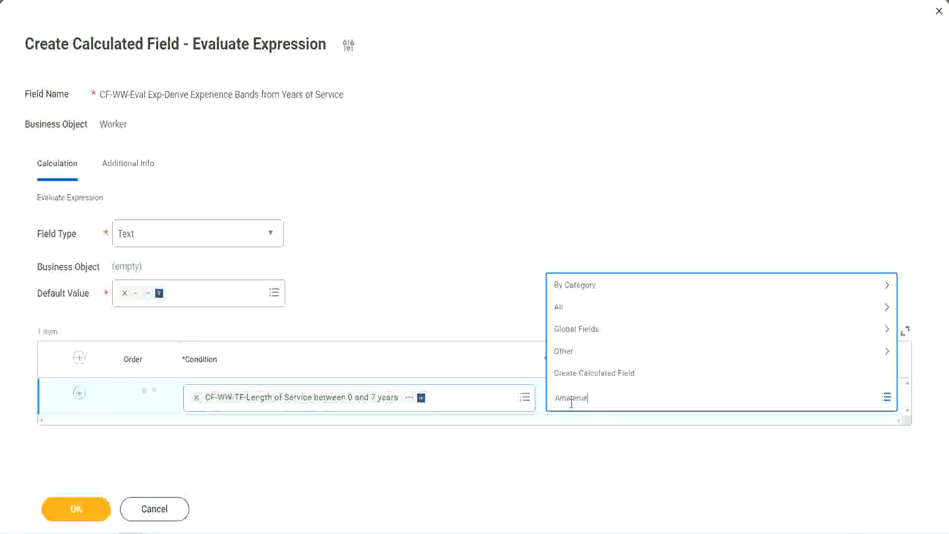
click(480, 291)
click(598, 406)
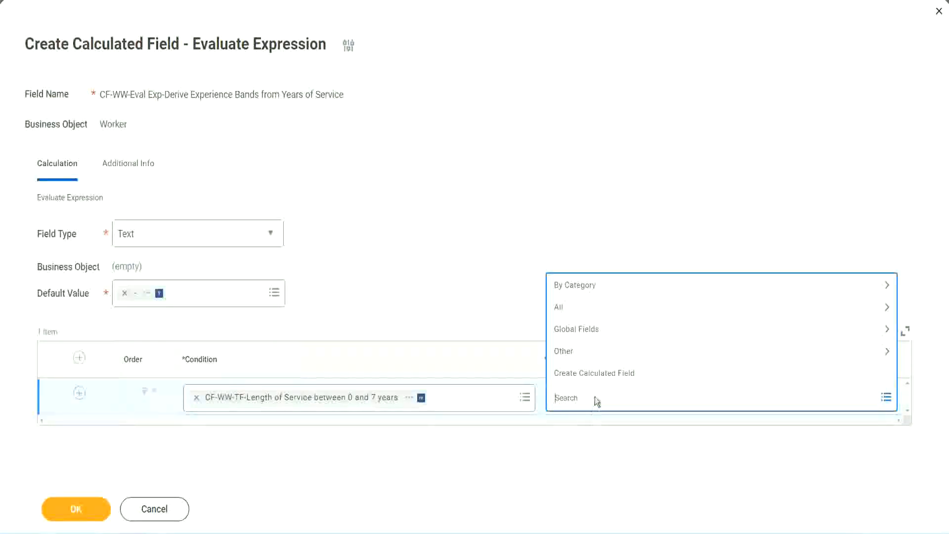
click(479, 288)
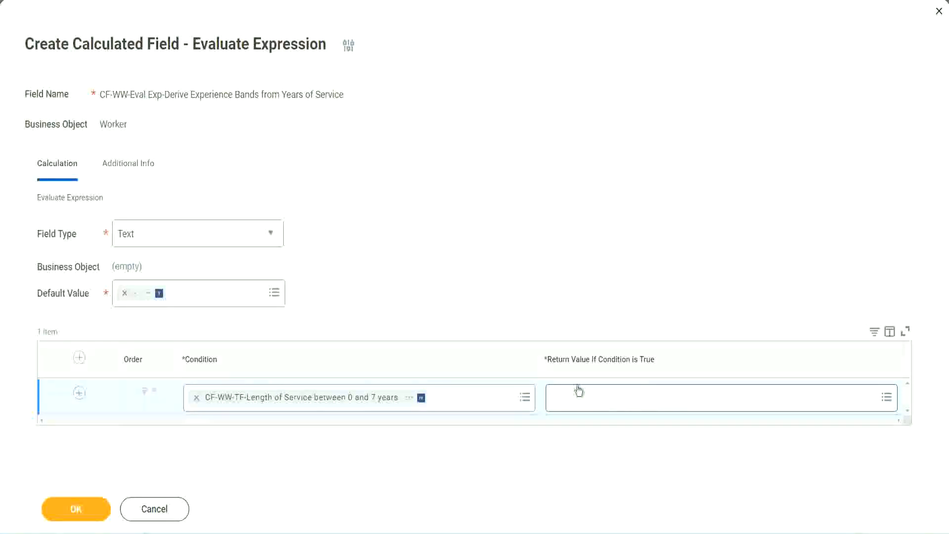
Start a new calculated field for the first row's return value and name it CF-WW-TC-Amateur.
click(615, 397)
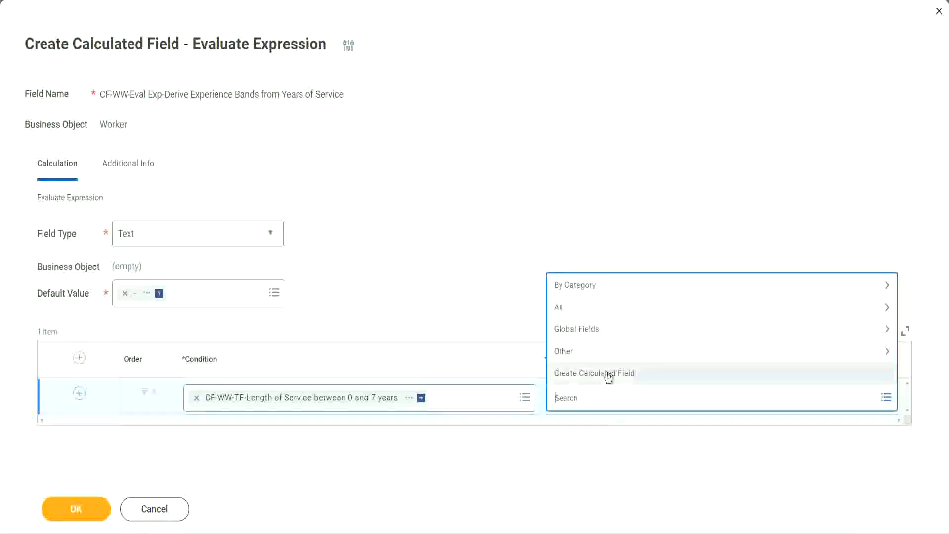
click(609, 377)
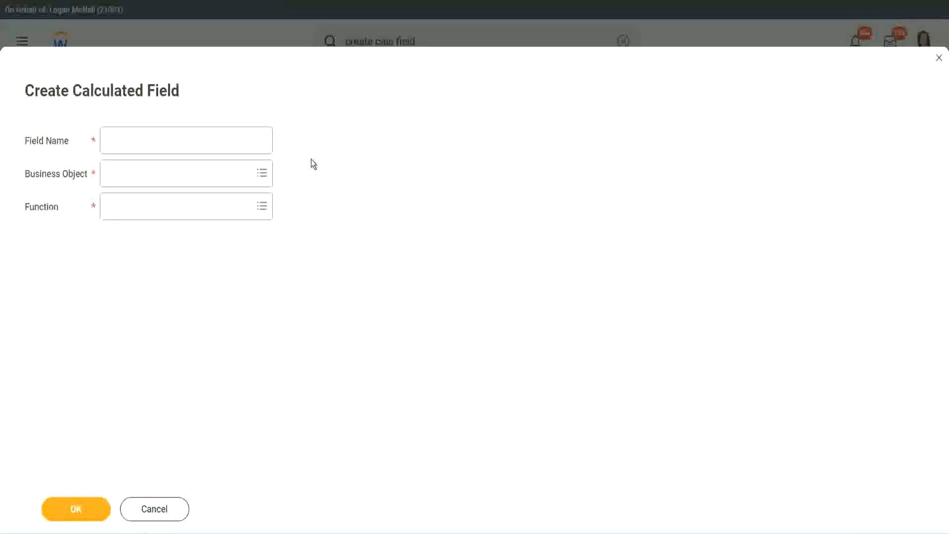
click(117, 141)
text(CF)
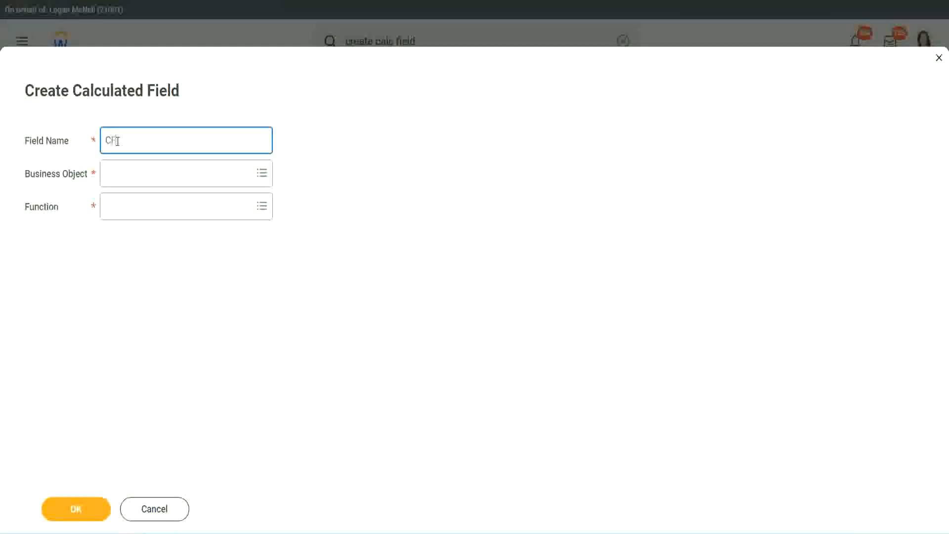
text(_TC)
text(-Am)
text(ateur)
click(119, 140)
text(WW)
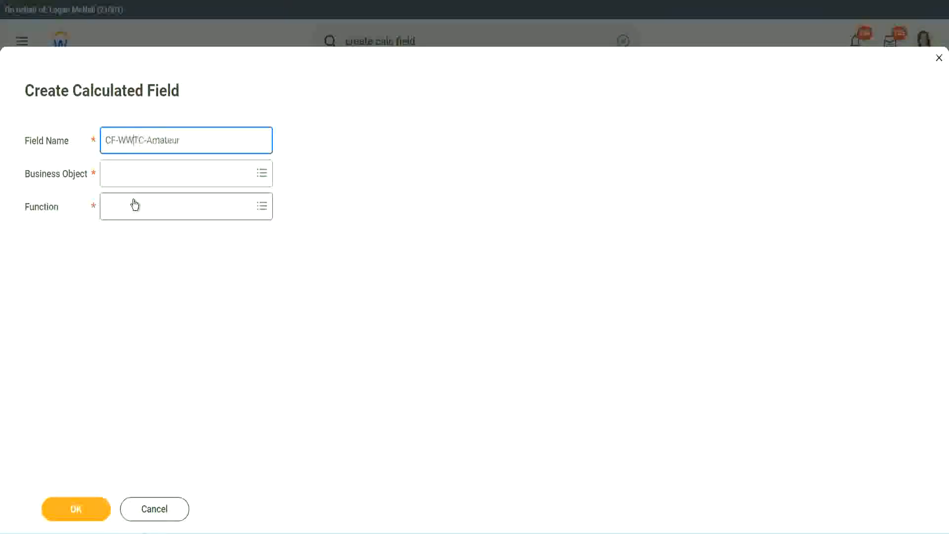
text(-)
Set the new calculated field's business object to Global.
click(134, 174)
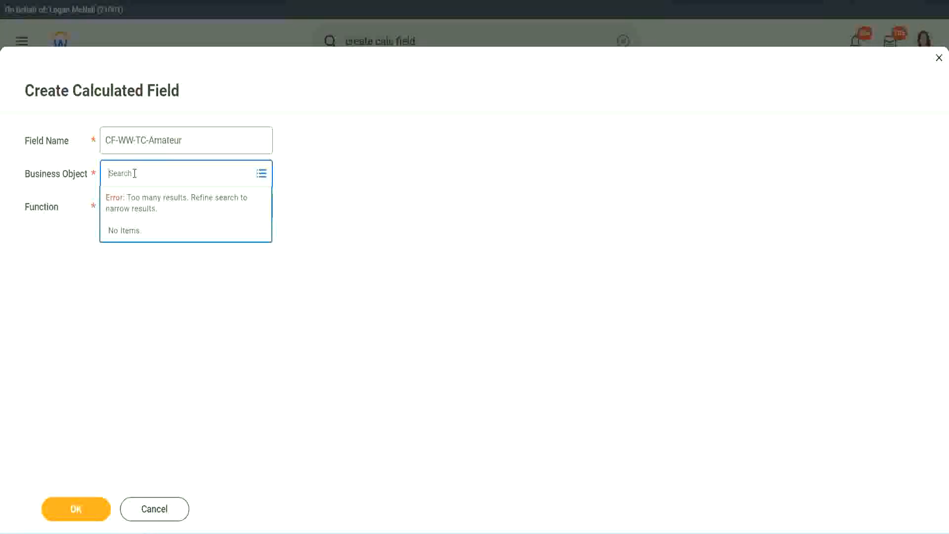
text(worker)
key(BackSpace)
key(BackSpace)
key(BackSpace)
key(BackSpace)
key(BackSpace)
key(BackSpace)
text(glob)
text(al)
key(Return)
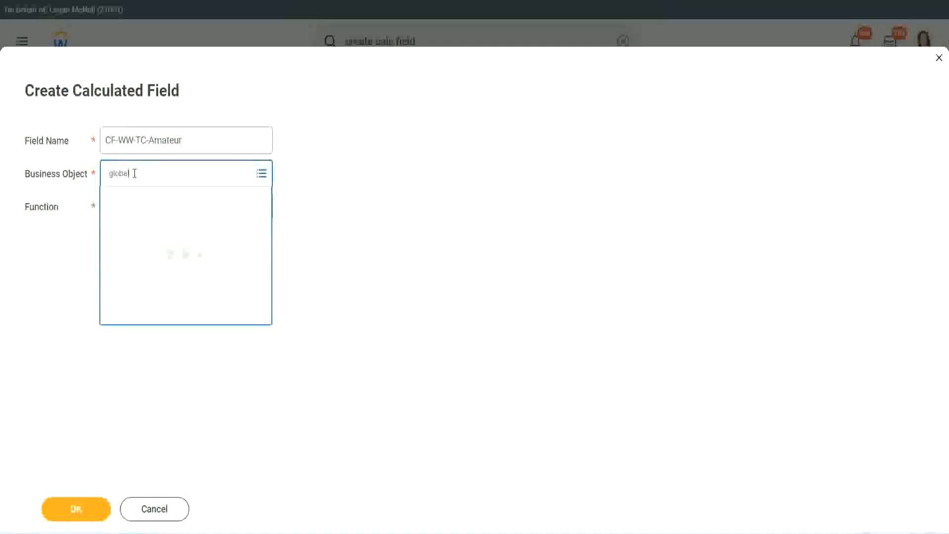
click(148, 234)
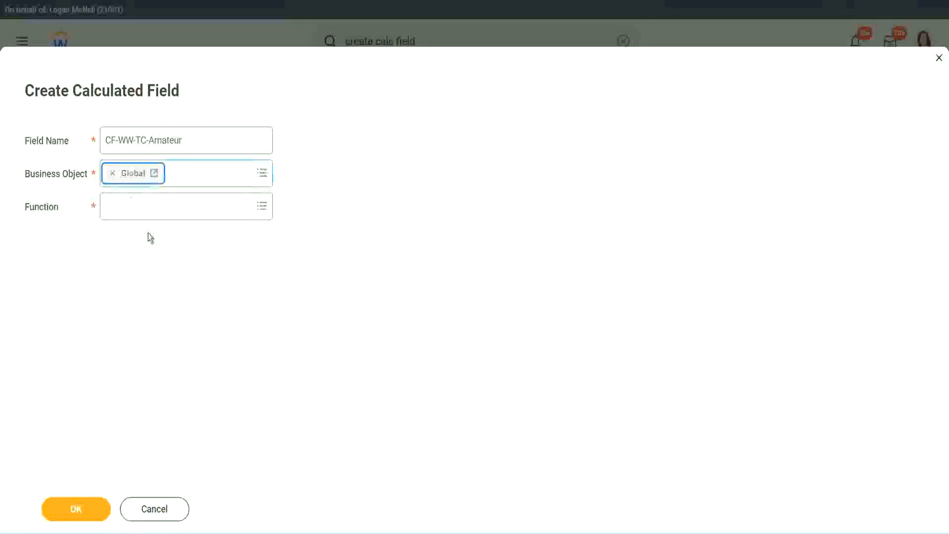
triple_click(246, 138)
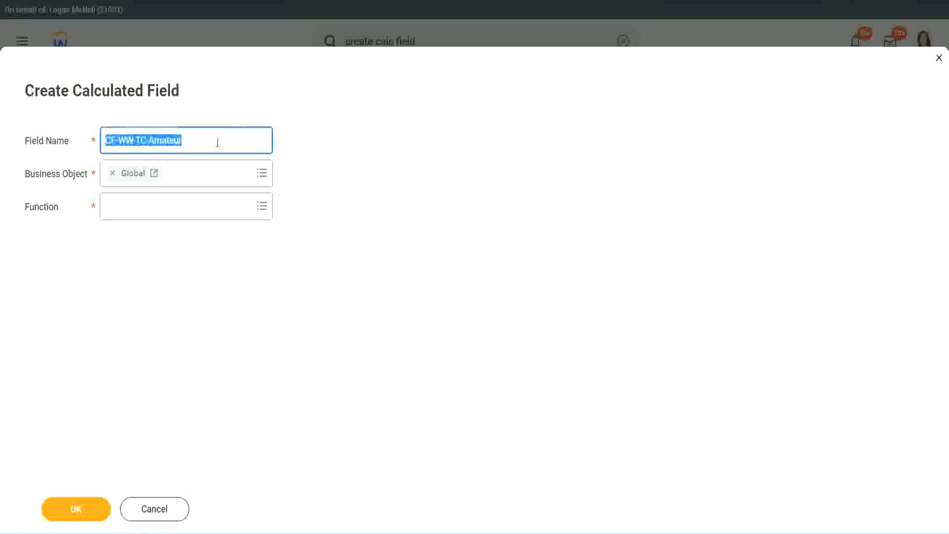
click(213, 143)
double_click(187, 139)
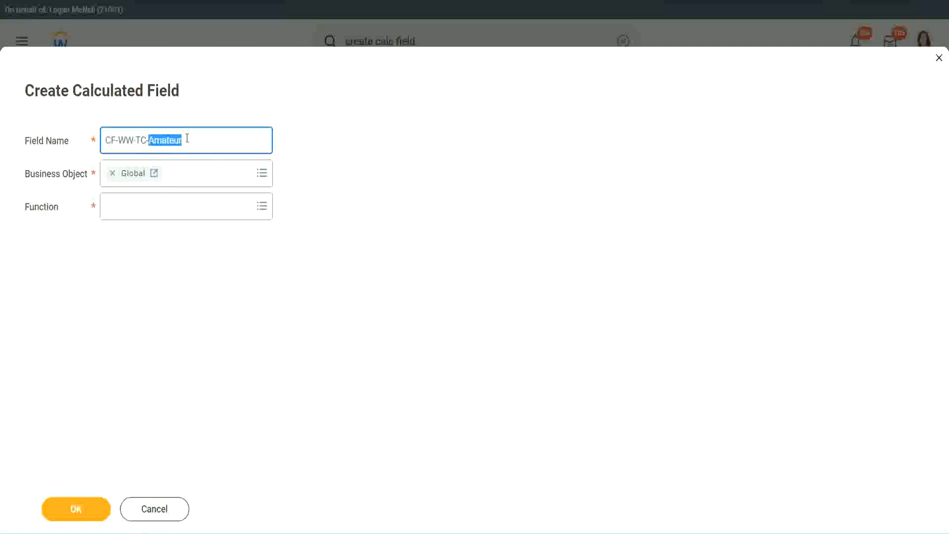
click(197, 139)
double_click(177, 142)
Set the calculated field's function to Text Constant and continue to its calculation definition.
click(130, 206)
text(text const)
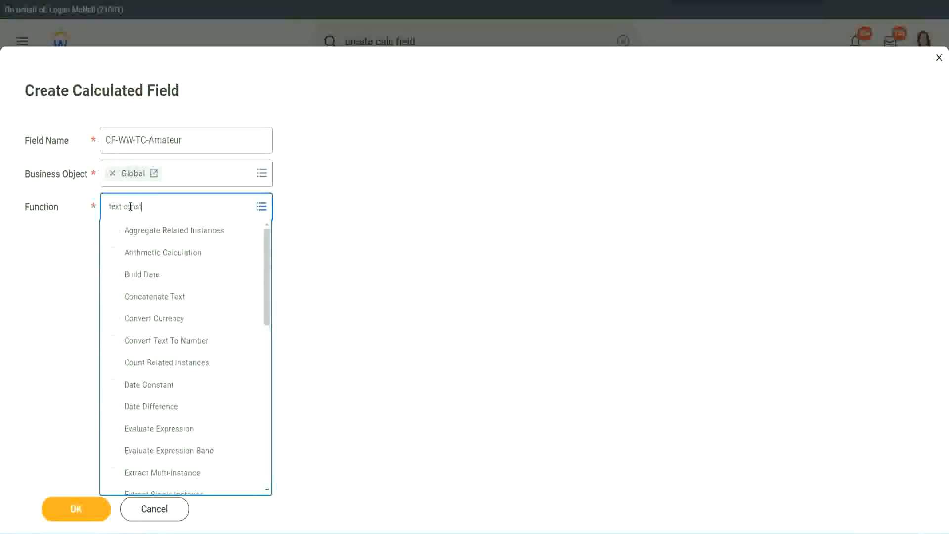
key(Return)
click(78, 517)
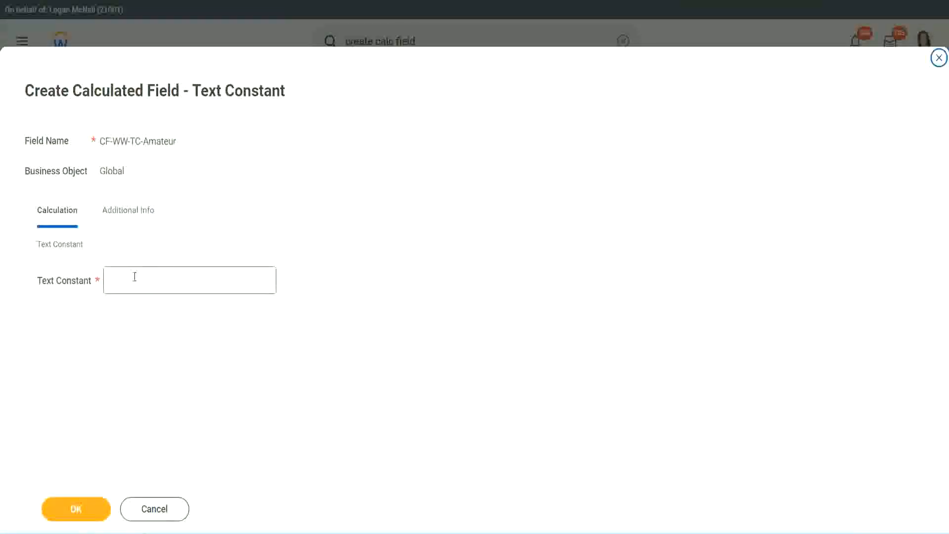
Set the text constant to Amateur and save the field as the first row's return value.
click(153, 278)
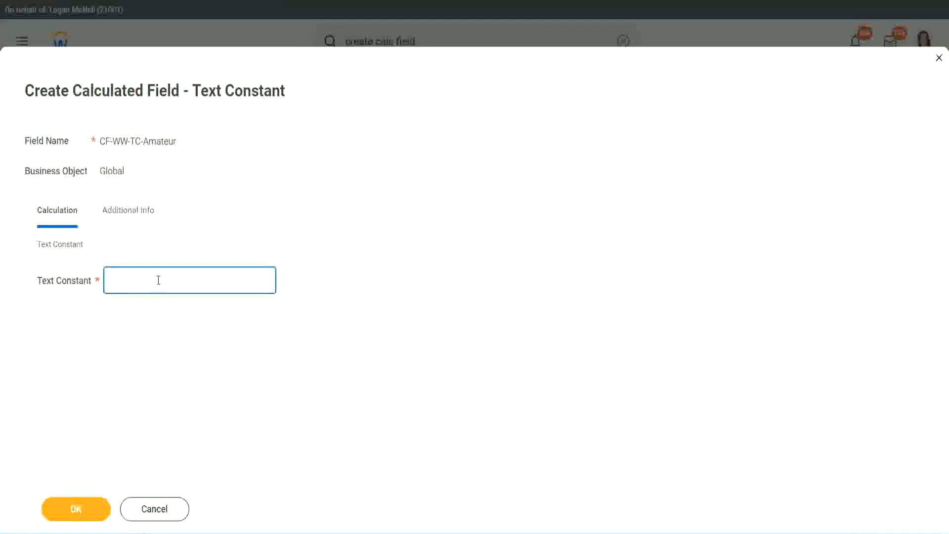
text(Amateur)
click(75, 510)
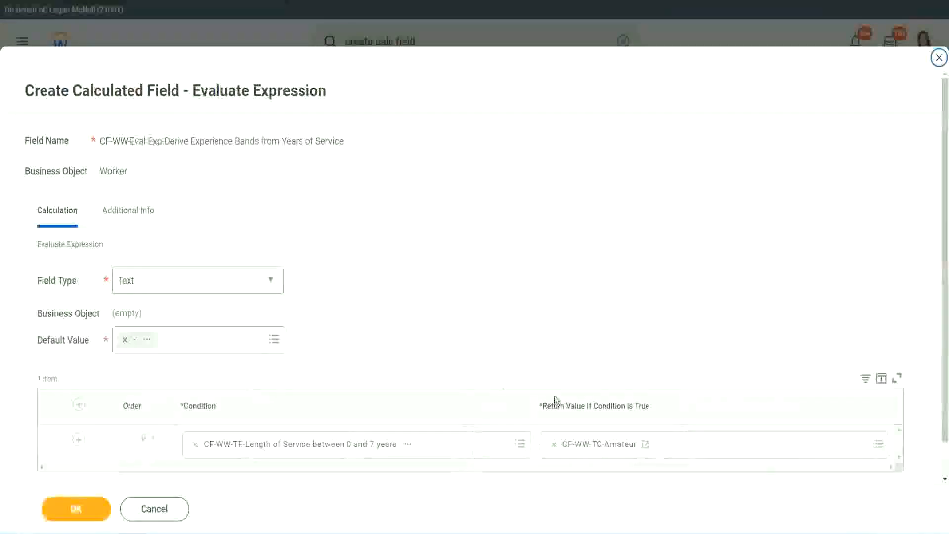
right_click(589, 448)
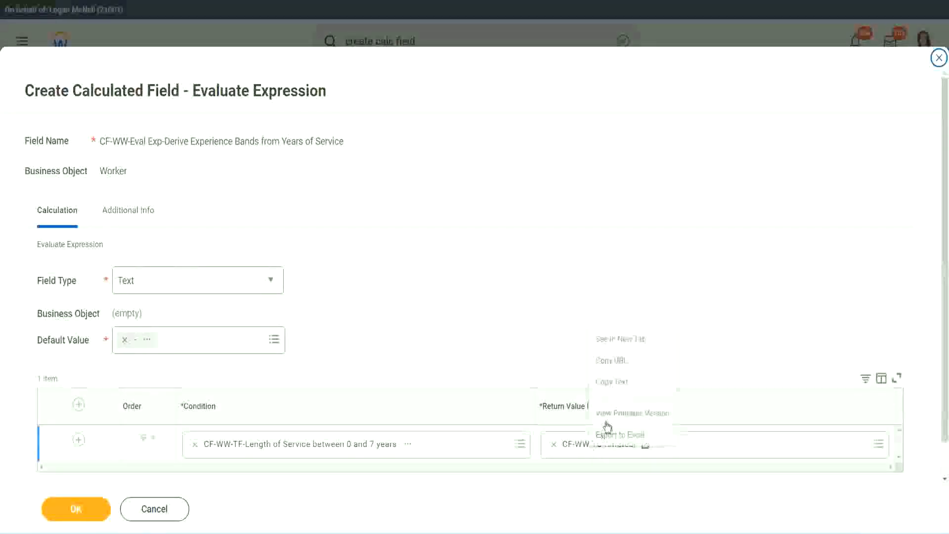
click(547, 407)
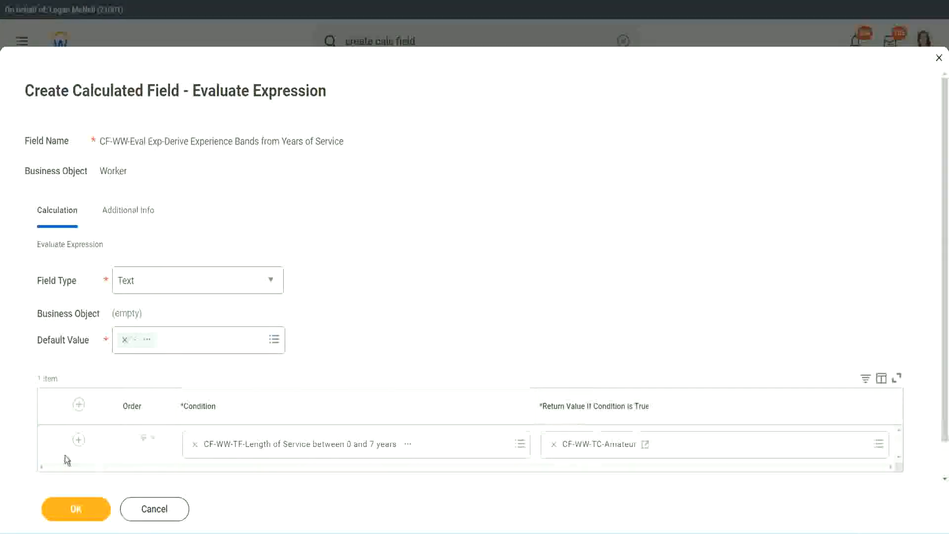
Add three empty condition rows below the 0 and 7 years row.
click(79, 440)
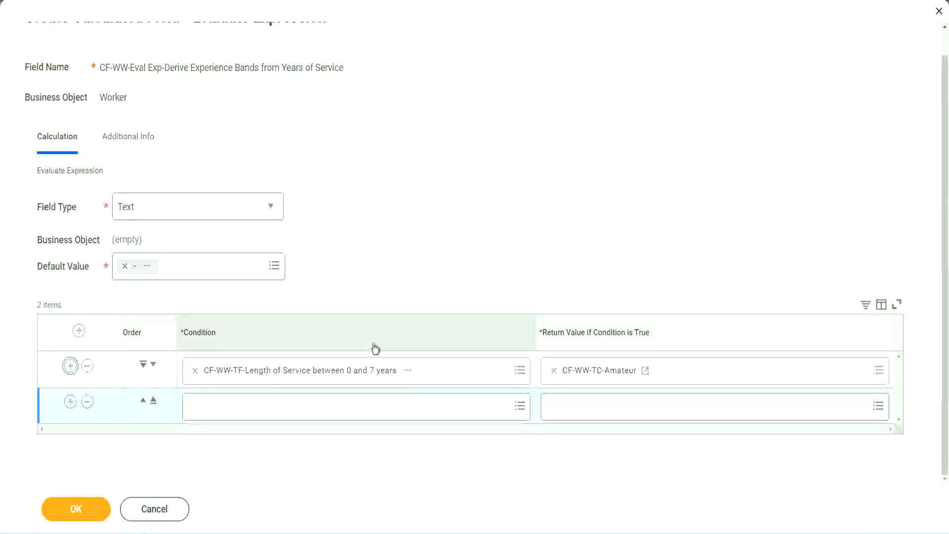
click(70, 401)
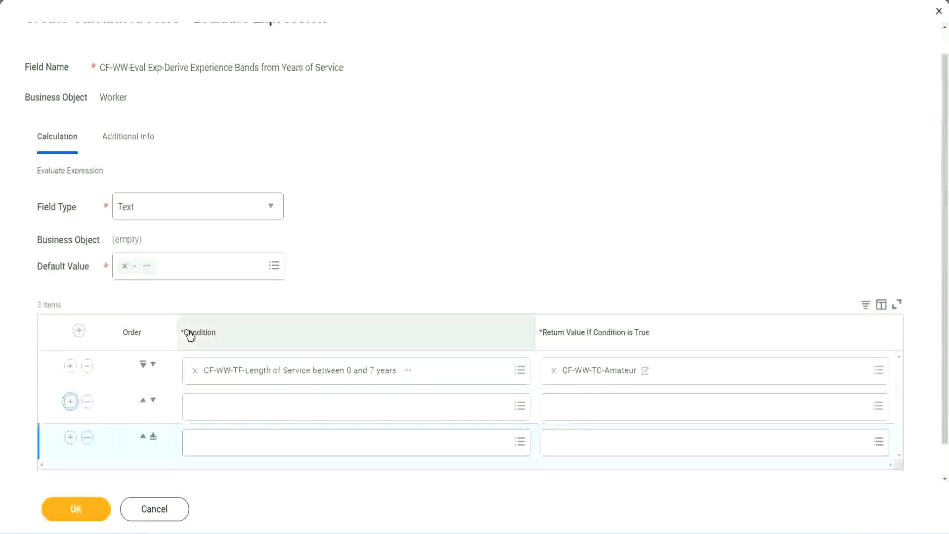
click(71, 402)
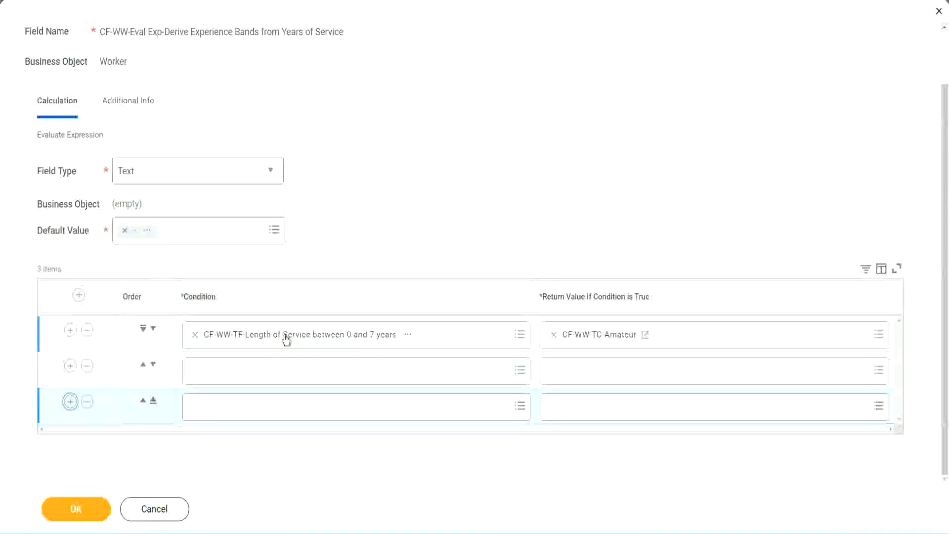
Set the second row's condition to CF-WW-TF-Length of Service between 8 and 15 years.
click(233, 375)
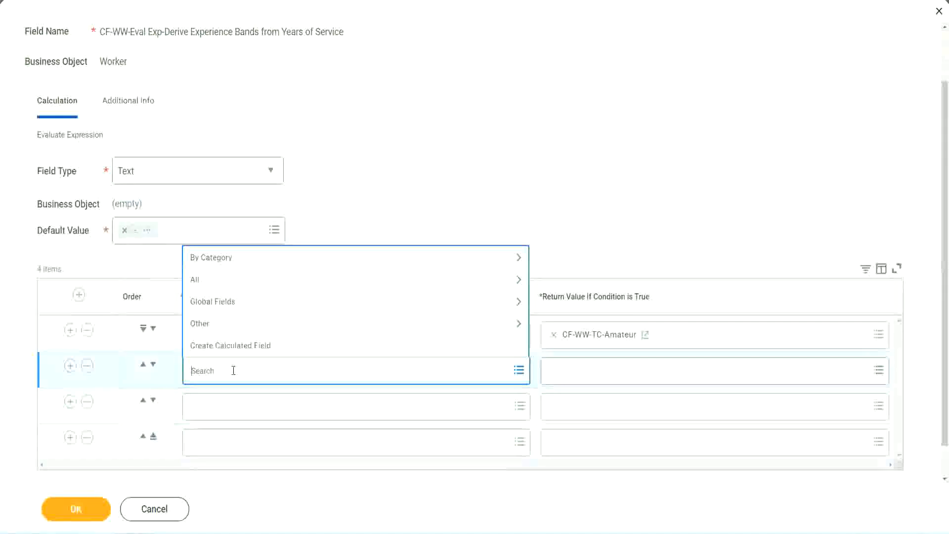
text(cf-ww)
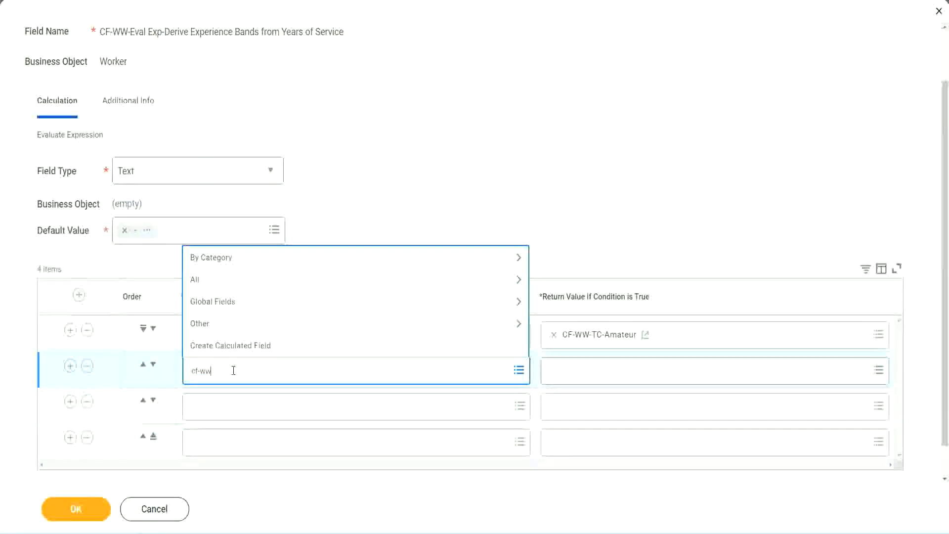
text(-tt)
key(Return)
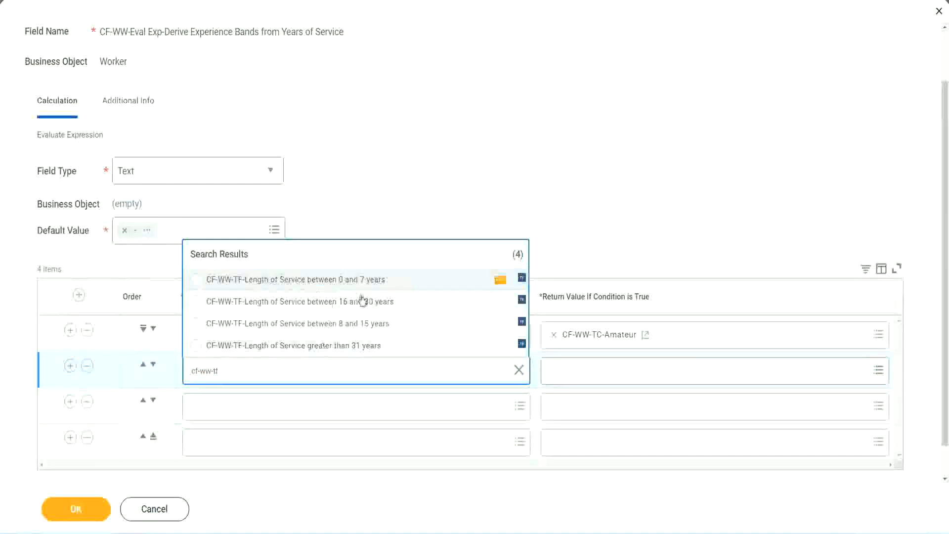
click(365, 326)
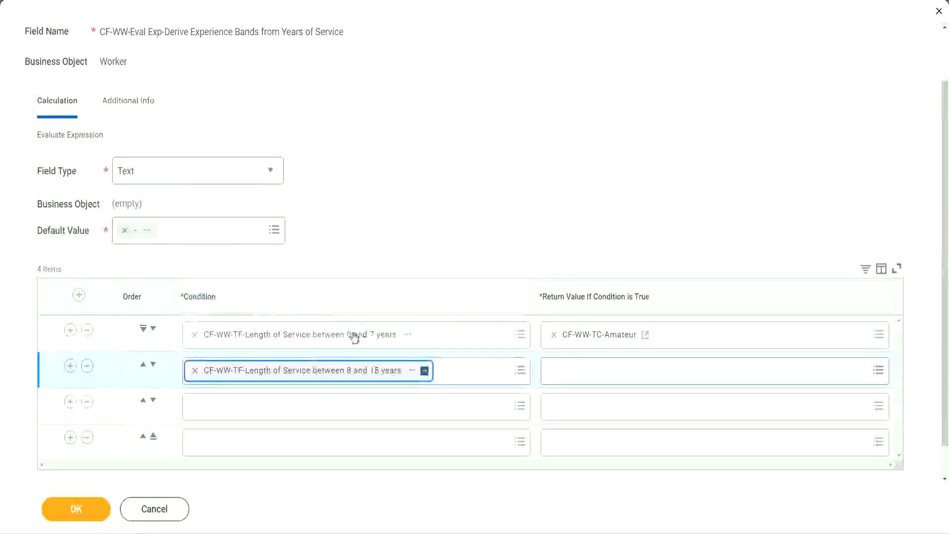
Set the third row's condition to CF-WW-TF-Length of Service between 16 and 30 years.
click(239, 406)
text(cf)
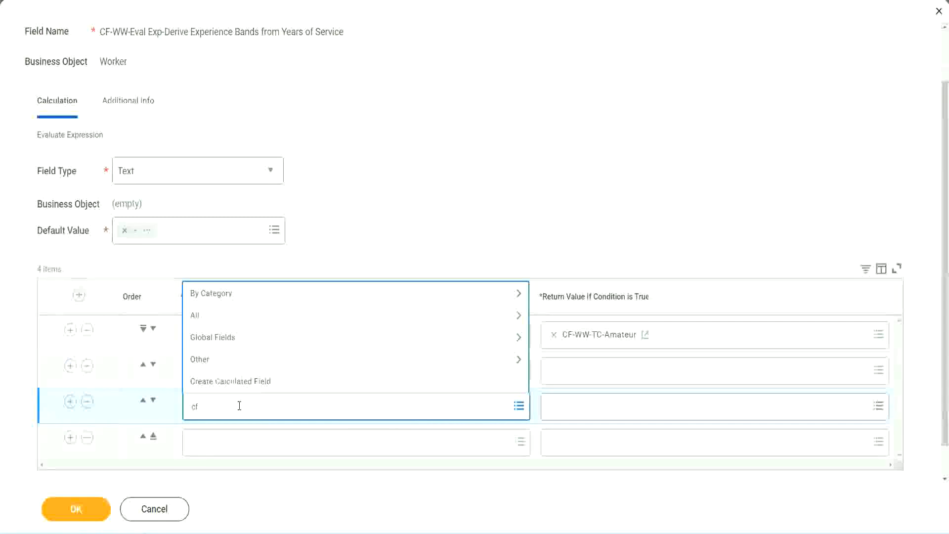
text(-ww-tf)
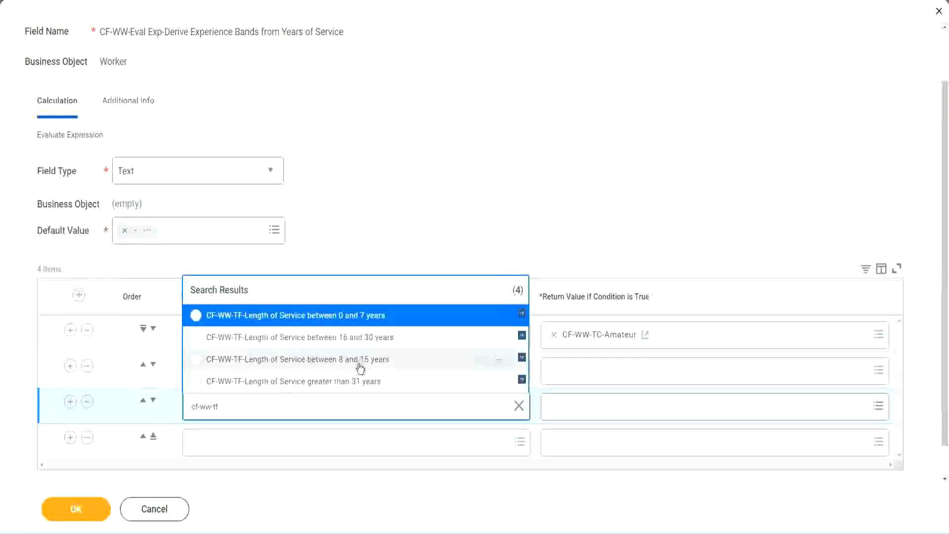
click(381, 342)
Set the fourth row's condition to CF-WW-TF-Length of Service greater than 31 years.
click(223, 445)
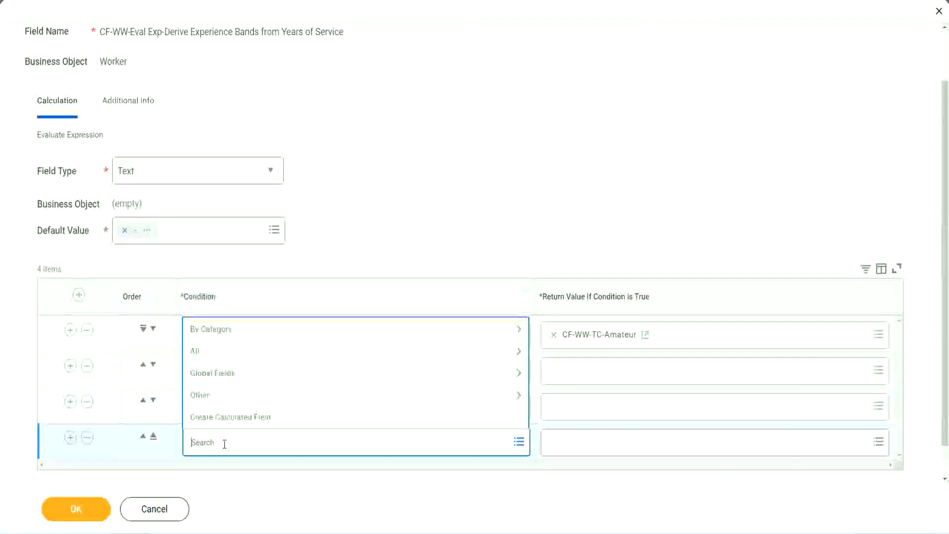
text(cf-ww)
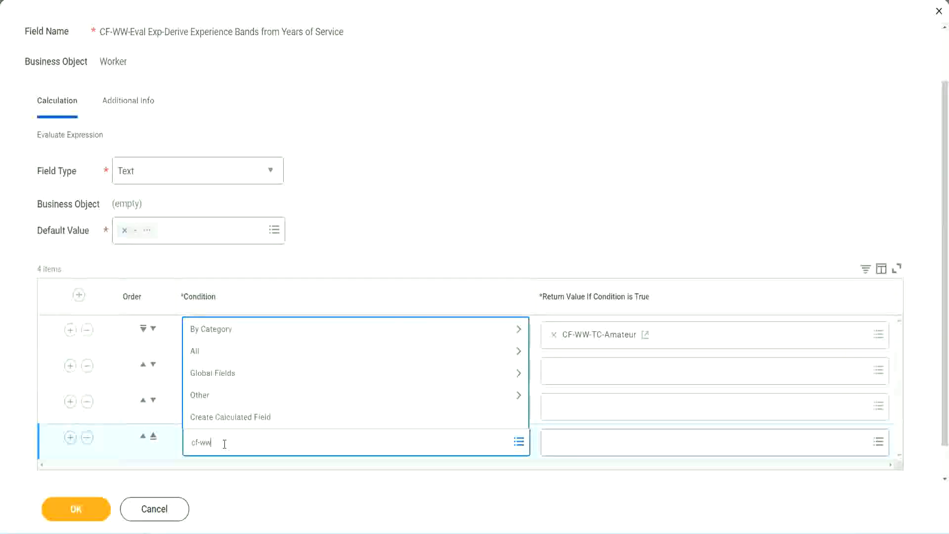
text( tf 31)
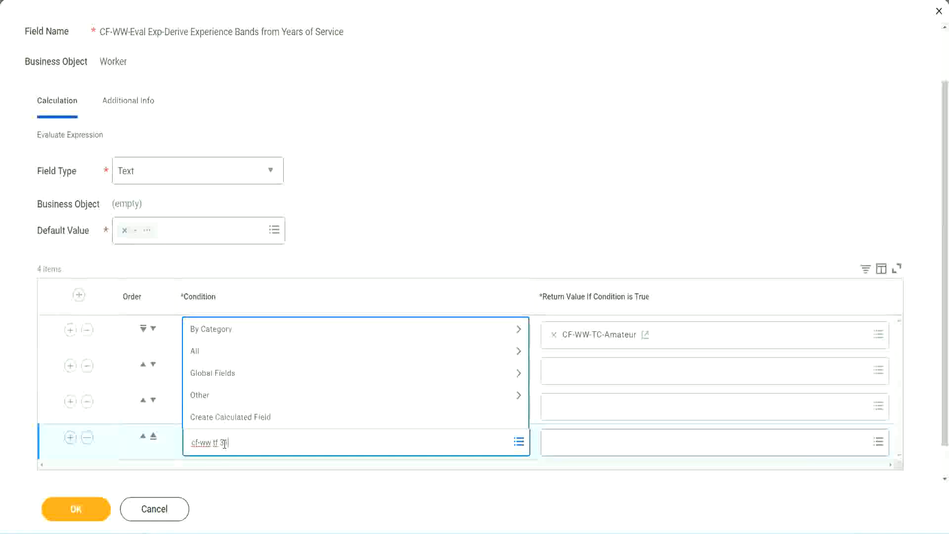
key(Return)
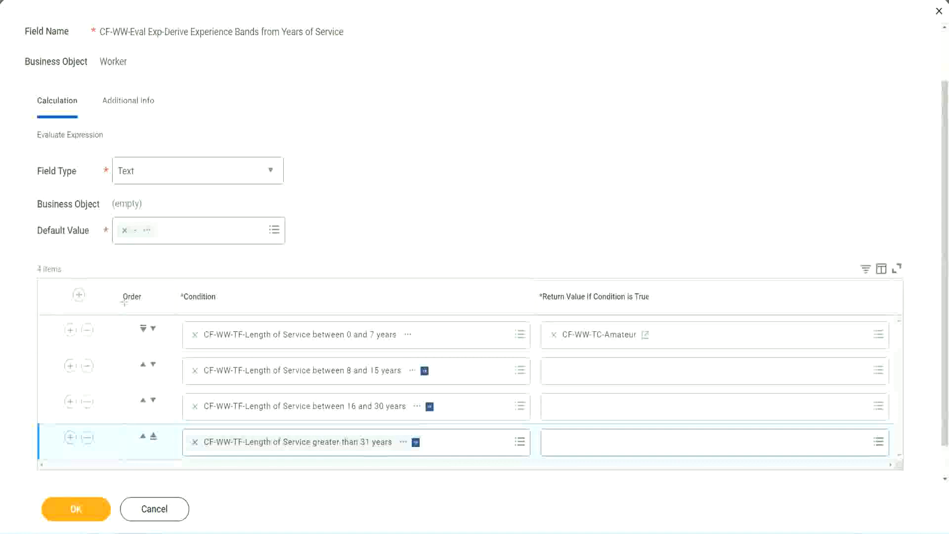
Try moving the 8 and 15 years row above the 0 and 7 years row, and restore the original order.
drag(107, 289, 106, 390)
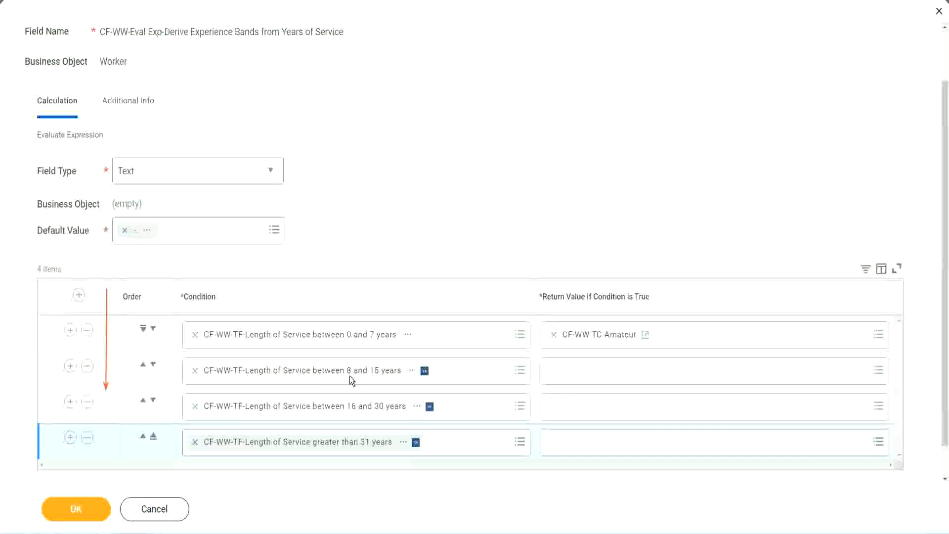
click(144, 367)
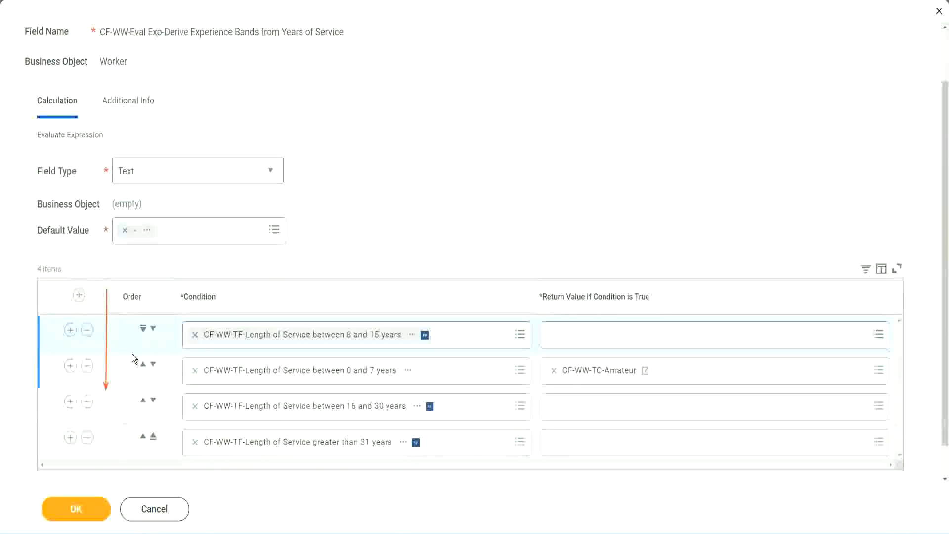
click(154, 329)
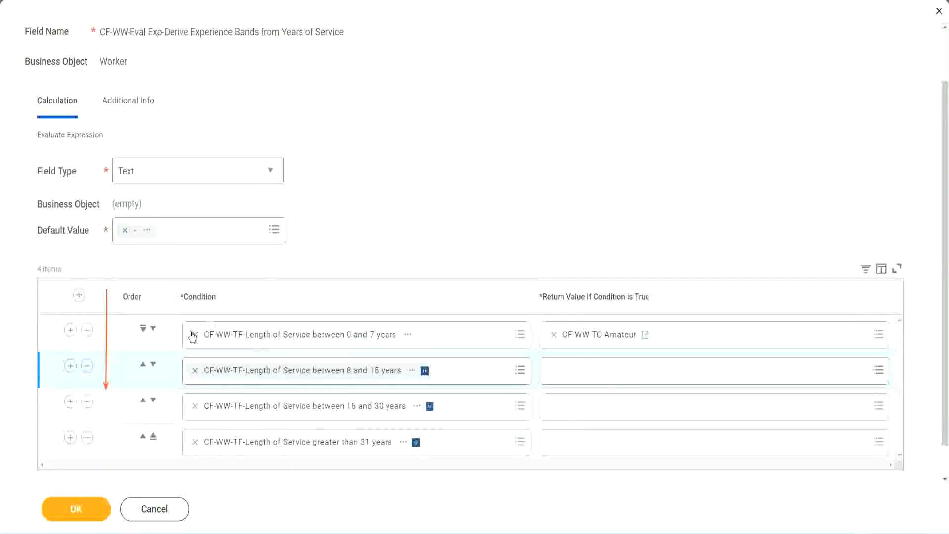
Copy the CF-WW-TC-Amateur return value's name while moving the 8 and 15 years row to first place and back to second.
click(144, 365)
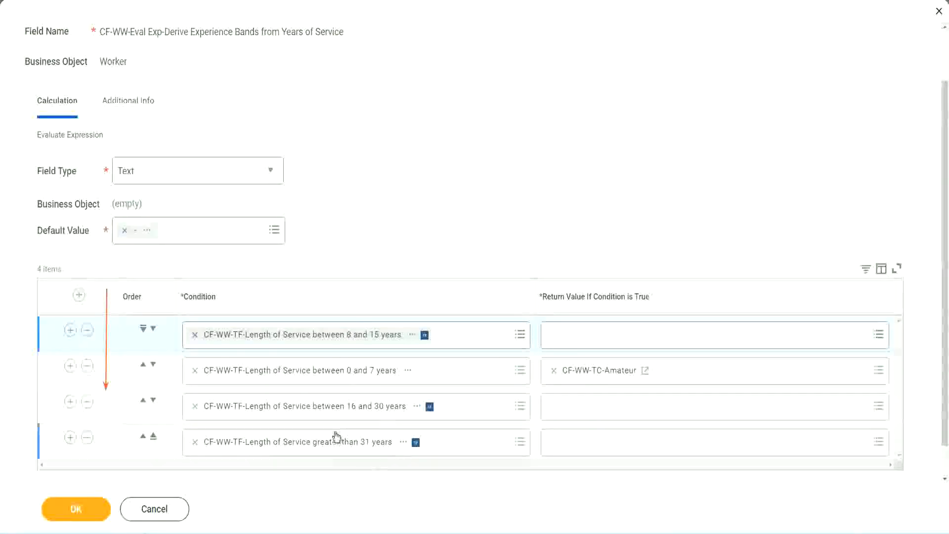
right_click(601, 379)
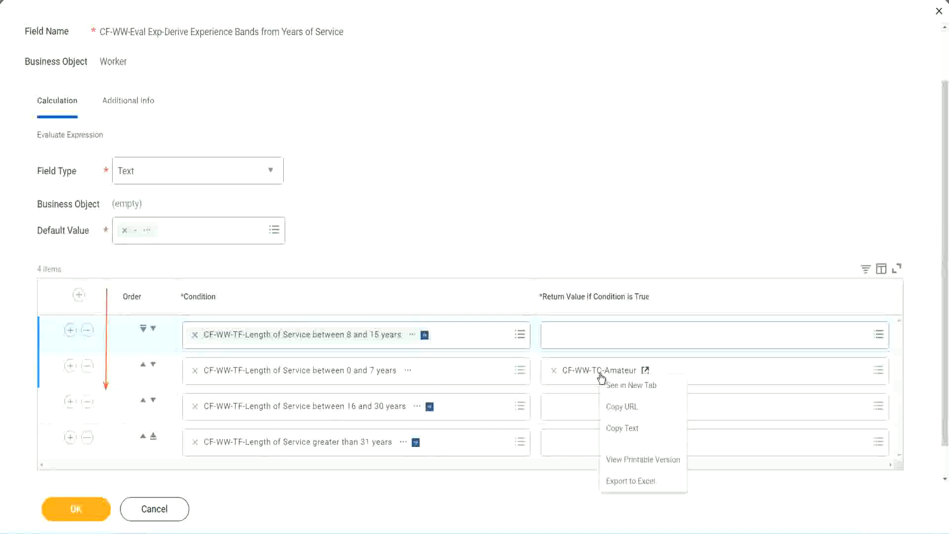
click(623, 428)
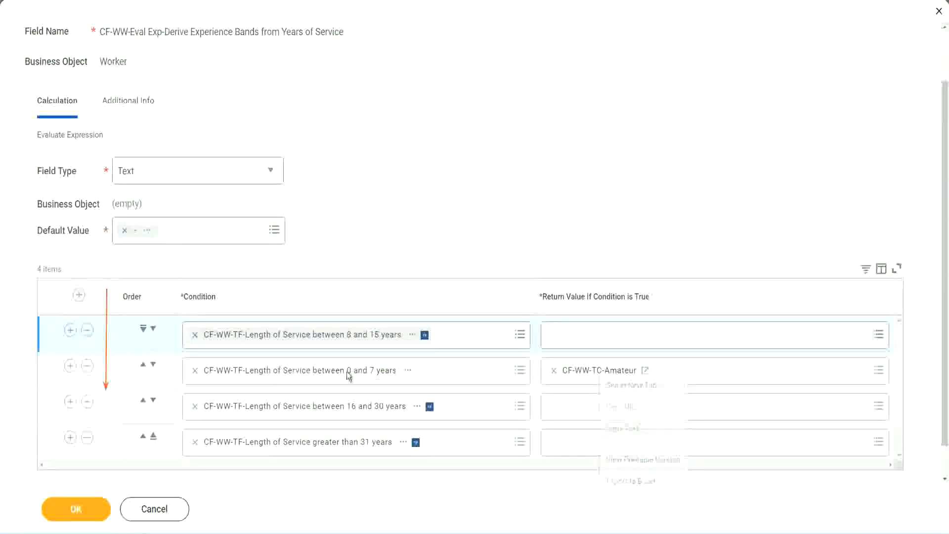
click(153, 328)
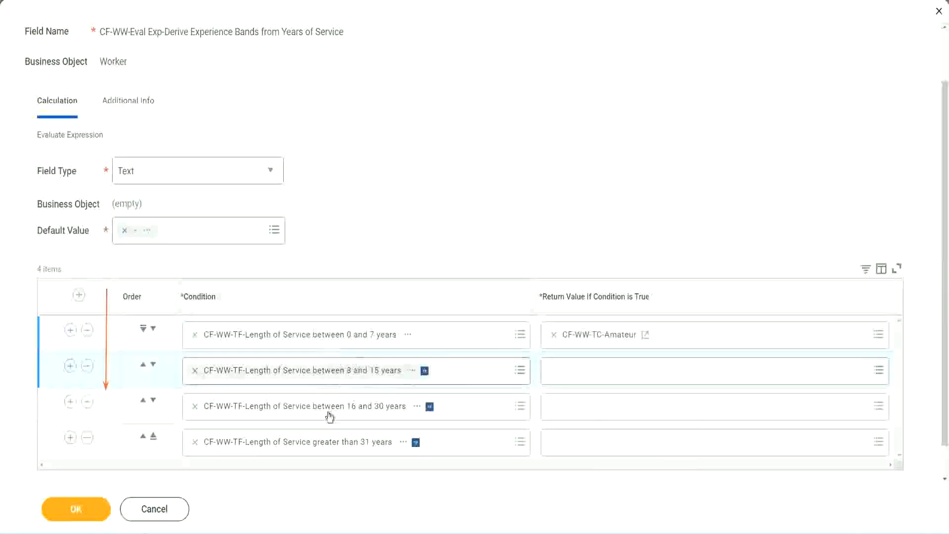
Create a calculated field named CF-WW-TC-Experienced for the second row's return value, with business object Global and function Text Constant.
click(553, 370)
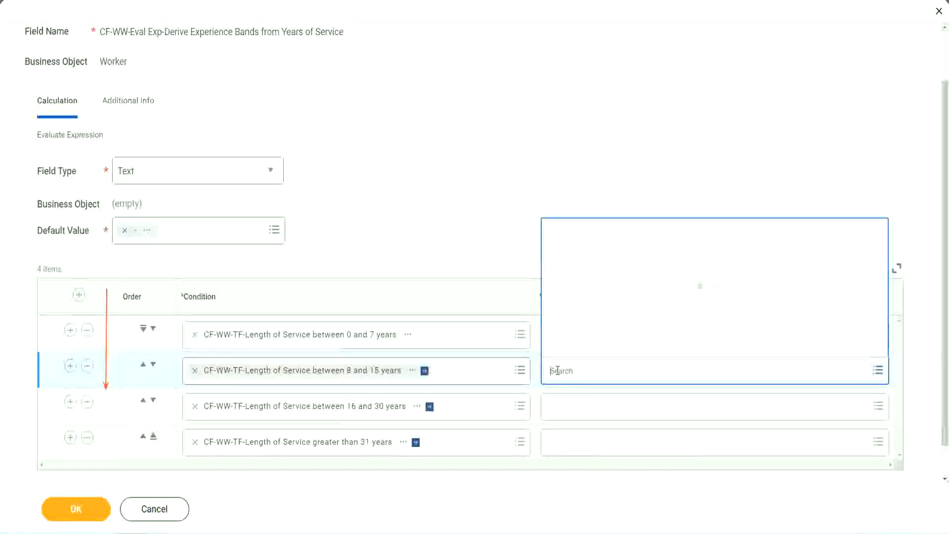
click(589, 346)
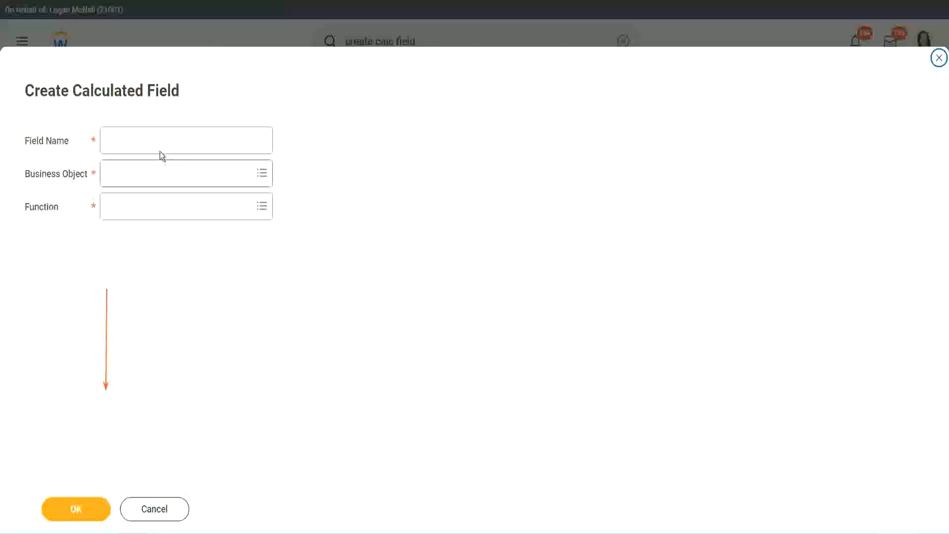
click(151, 140)
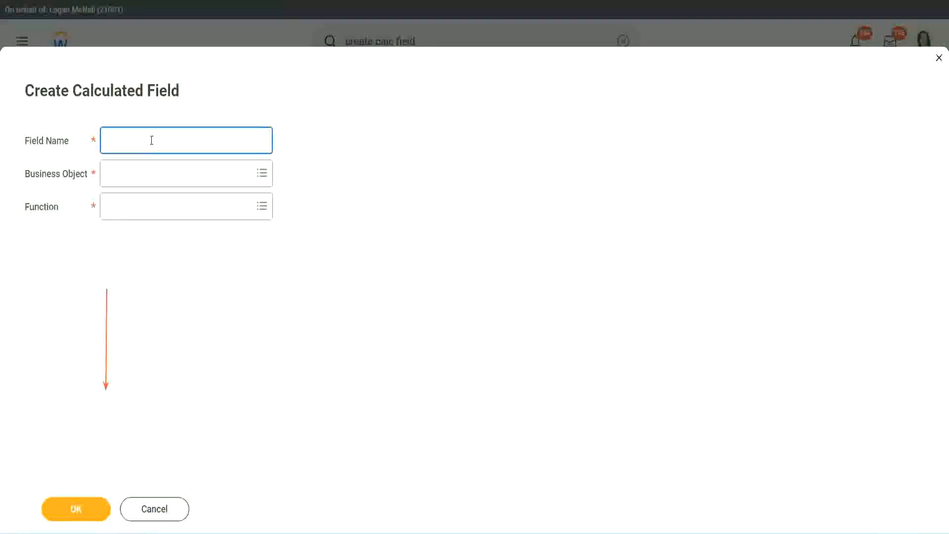
key(ctrl+v)
double_click(162, 142)
text(Experi)
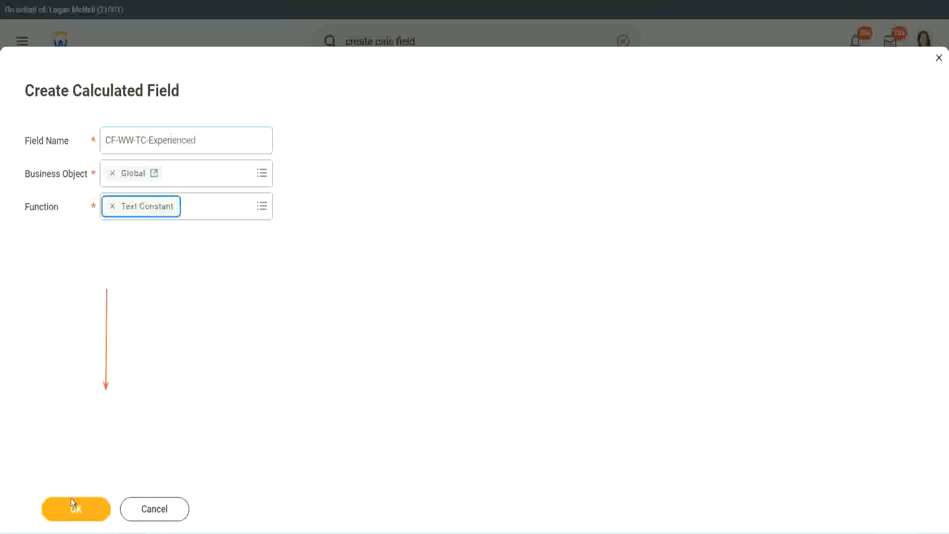
click(71, 499)
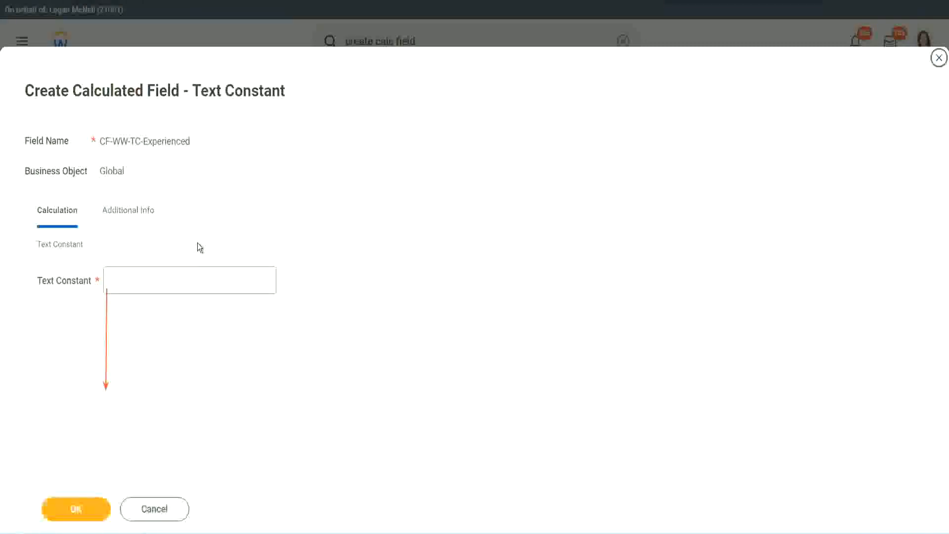
Set the text constant to Experienced and save the field as the second row's return value.
click(145, 282)
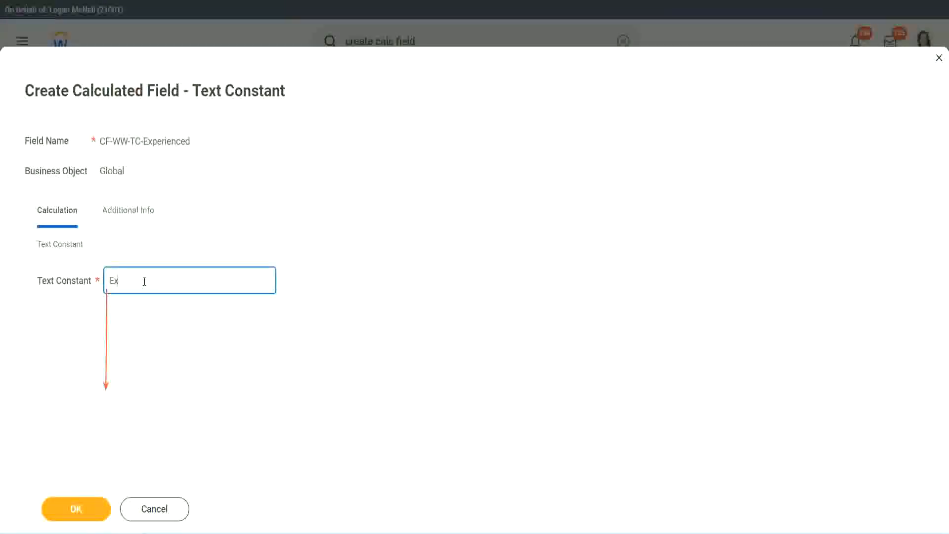
text(Experienced)
click(79, 508)
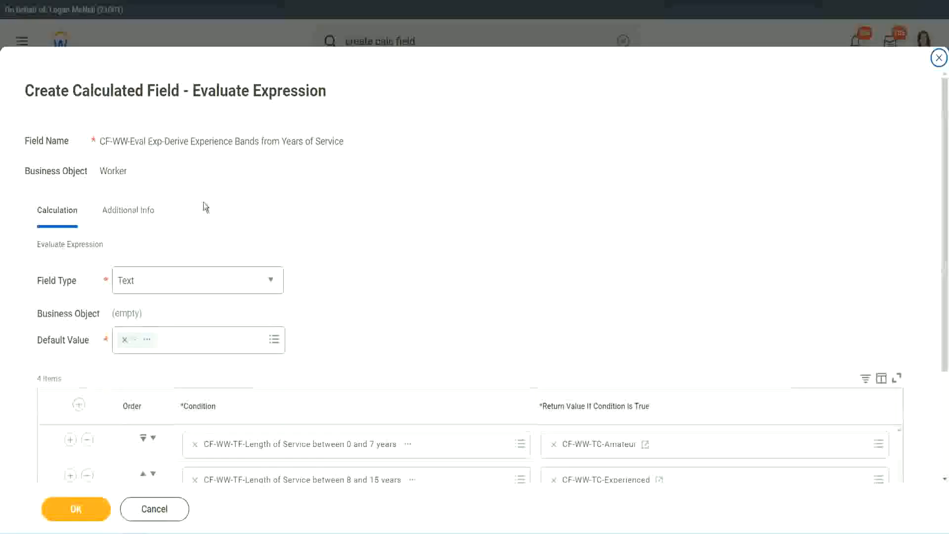
Start a calculated field for the third row's return value, entering the name CF-WW-TC-Amateur and the business object Global.
scroll(437, 253, down, 3)
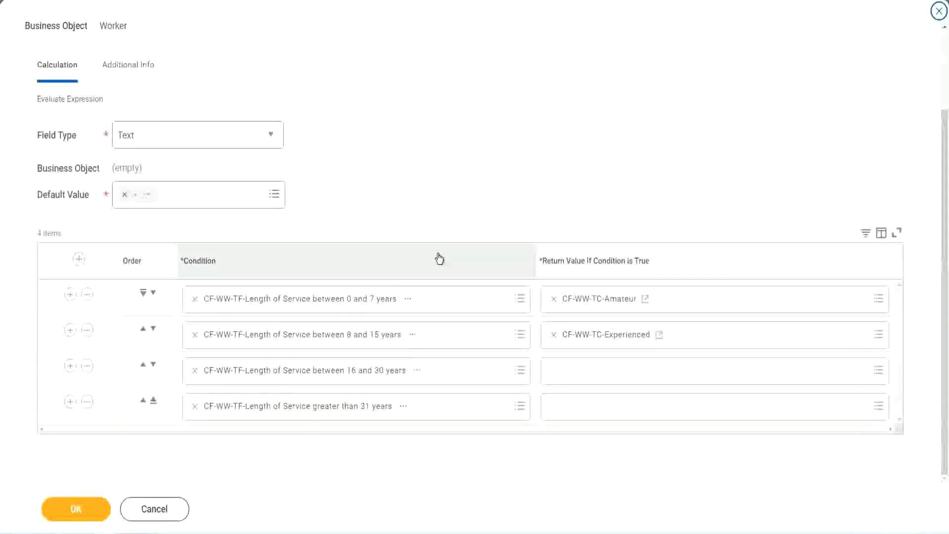
click(592, 376)
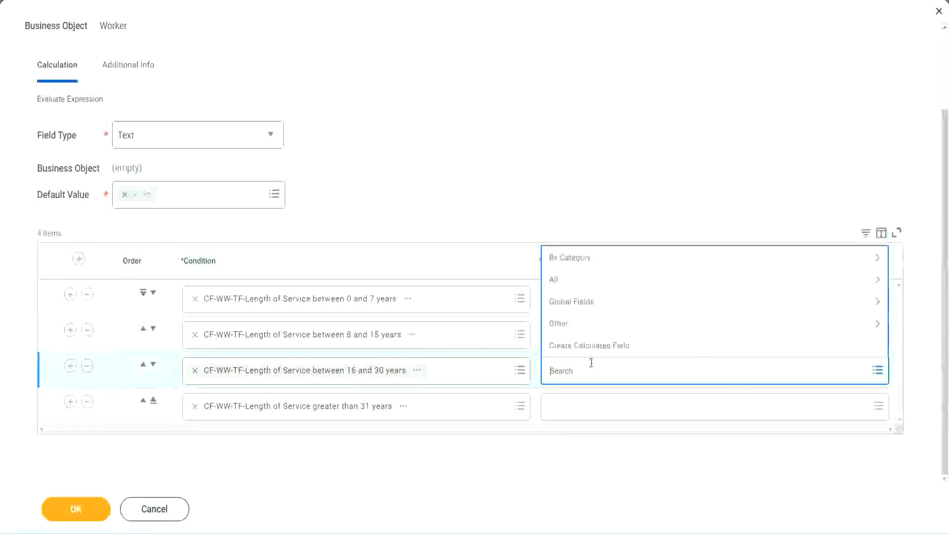
click(594, 346)
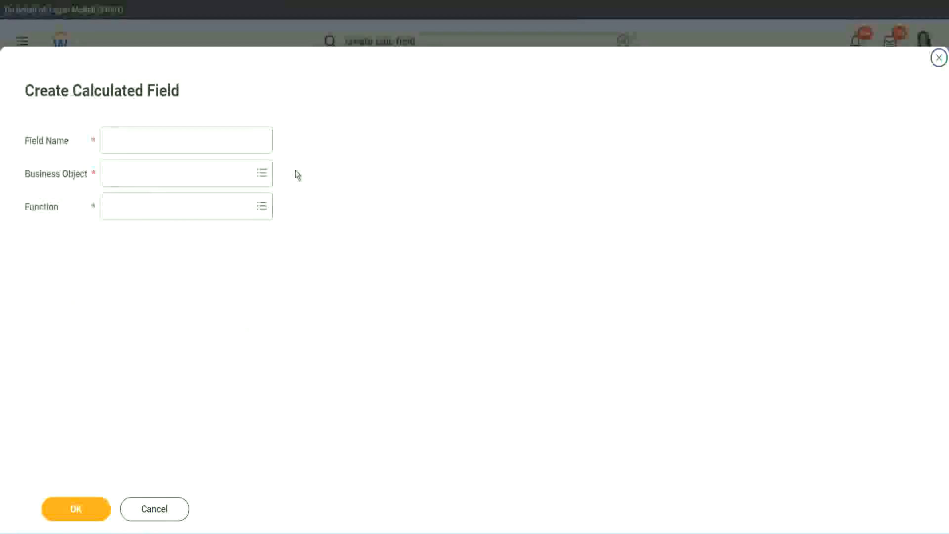
click(201, 141)
text(CF-WW-TC-Amateur)
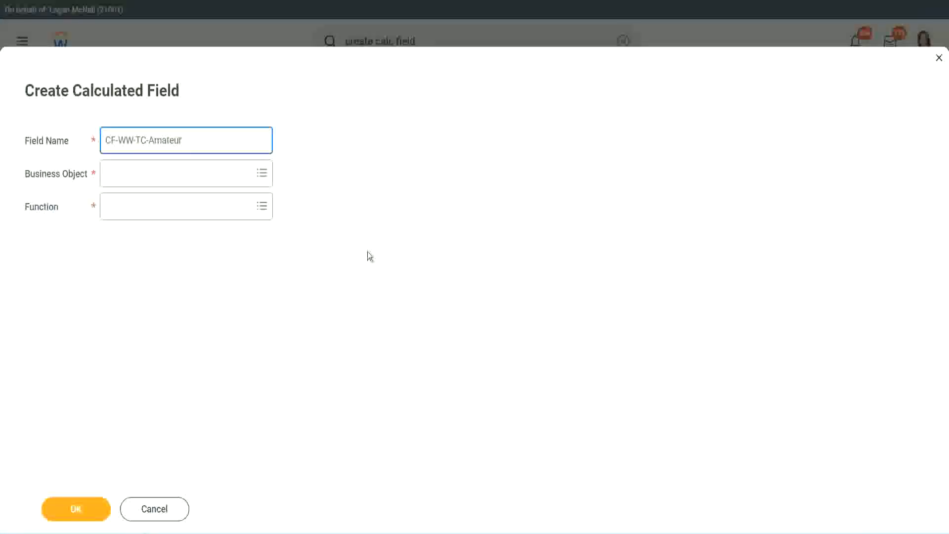
click(102, 175)
text(global)
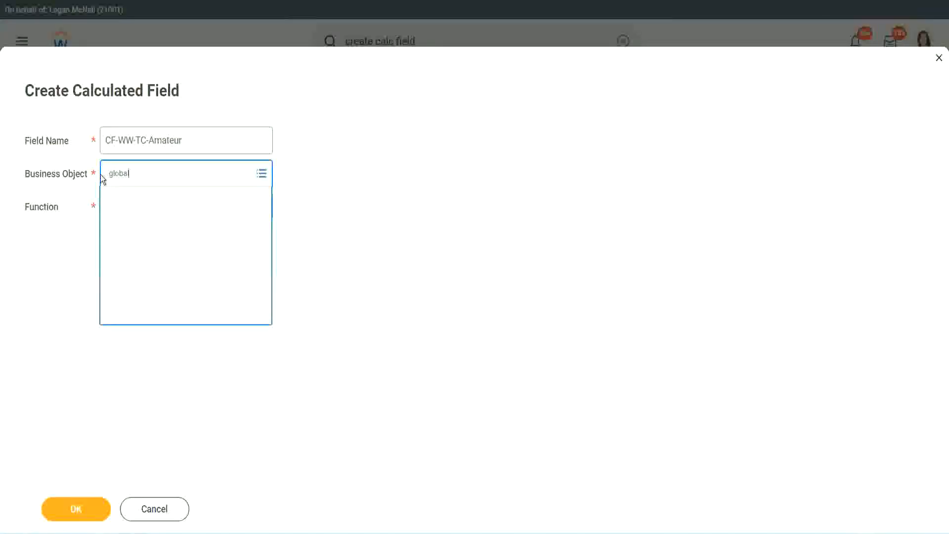
key(Return)
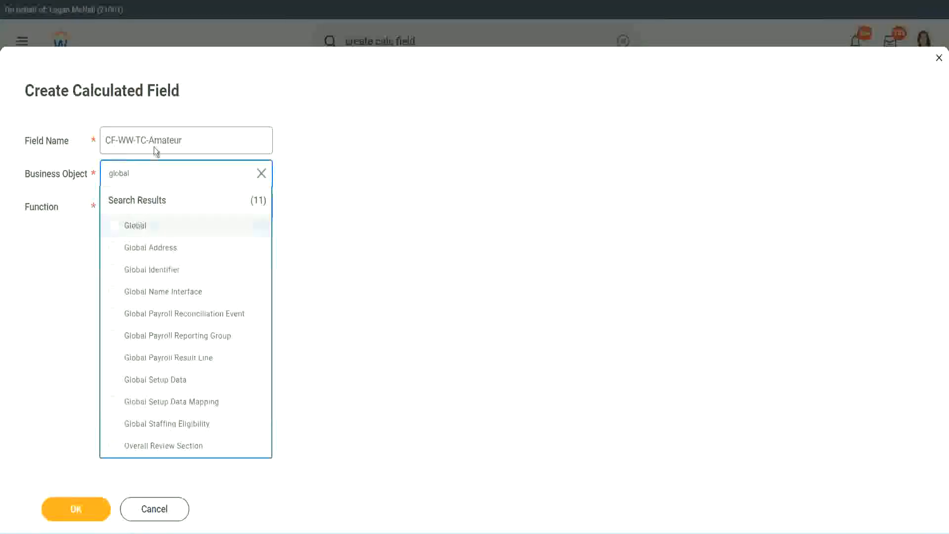
key(Return)
Change the new field's name to CF-WW-TC-Senior, set its function to Text Constant and continue to its definition.
double_click(148, 140)
text(S)
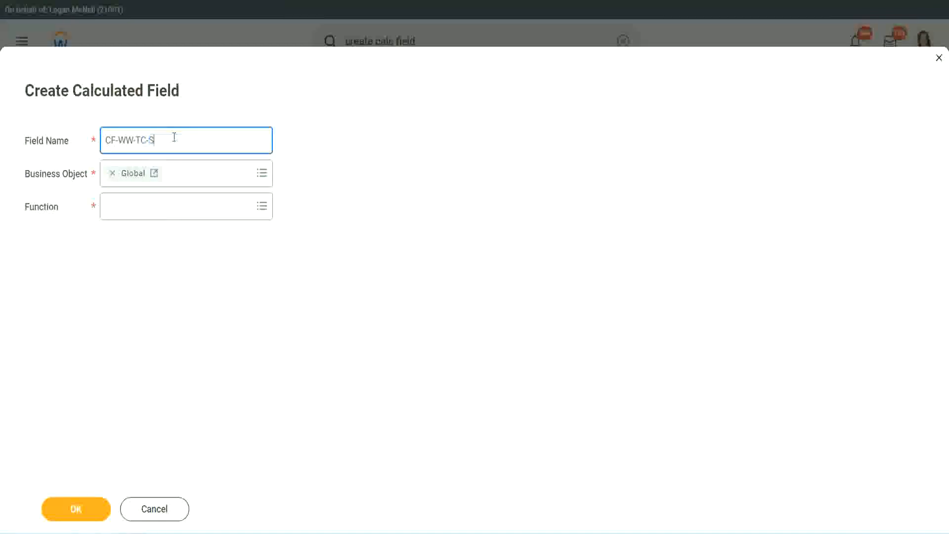
text(enior)
click(151, 216)
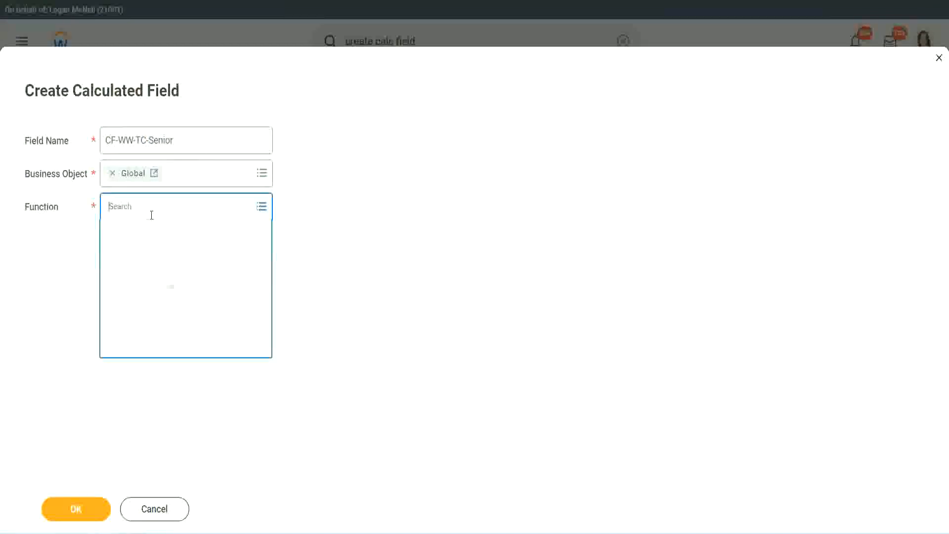
text(tc)
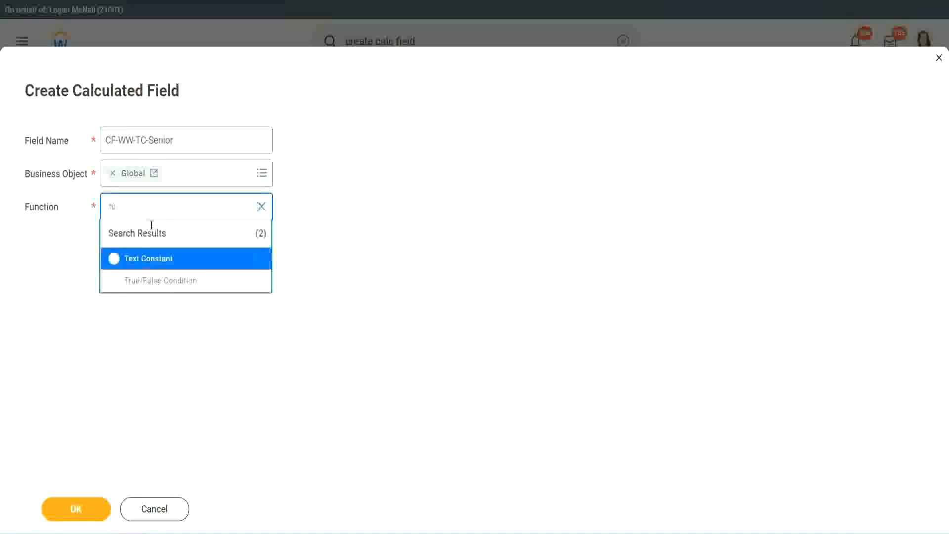
click(146, 257)
click(84, 513)
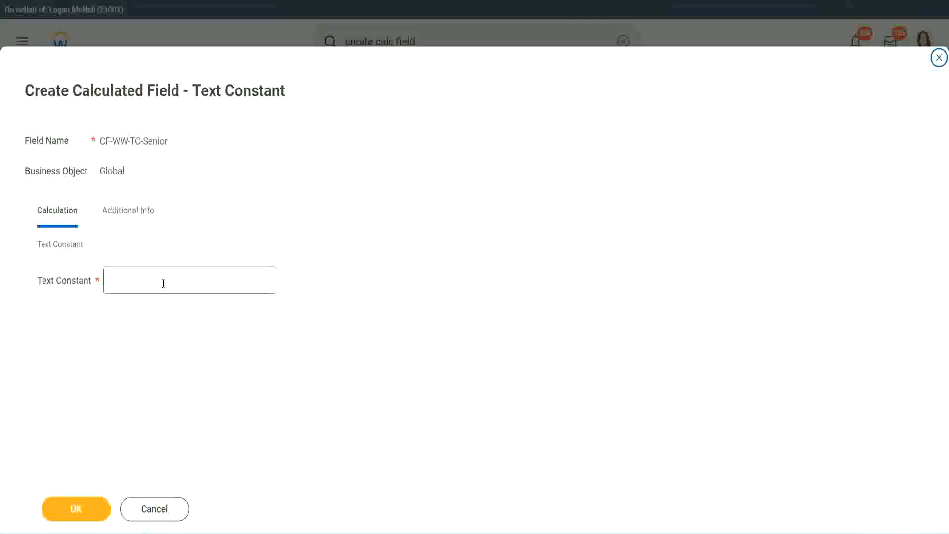
Fill in the text constant for CF-WW-TC-Senior and save the field as the third row's return value.
click(160, 278)
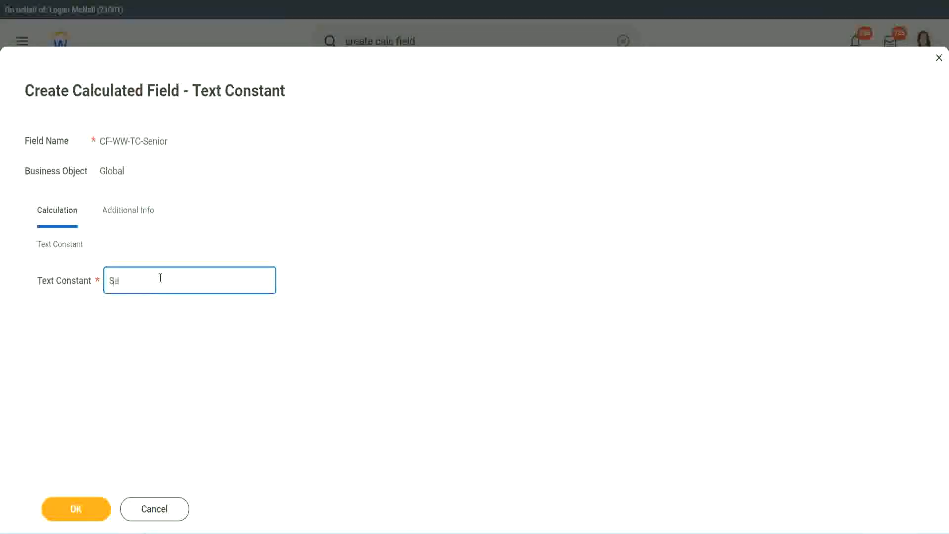
click(94, 510)
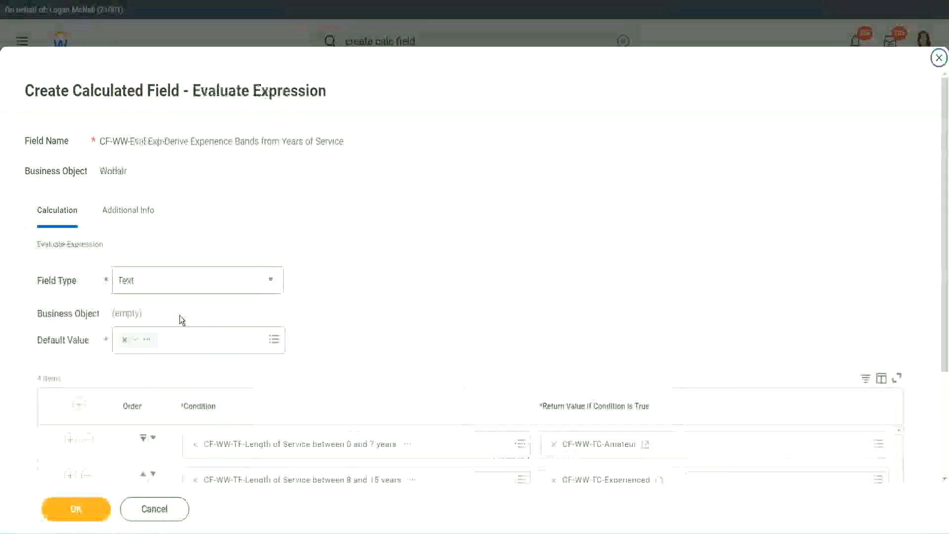
Start a calculated field for the fourth row's return value, reusing the copied name of the third row's field changed to CF-WW-TC-Legend.
scroll(686, 355, down, 2)
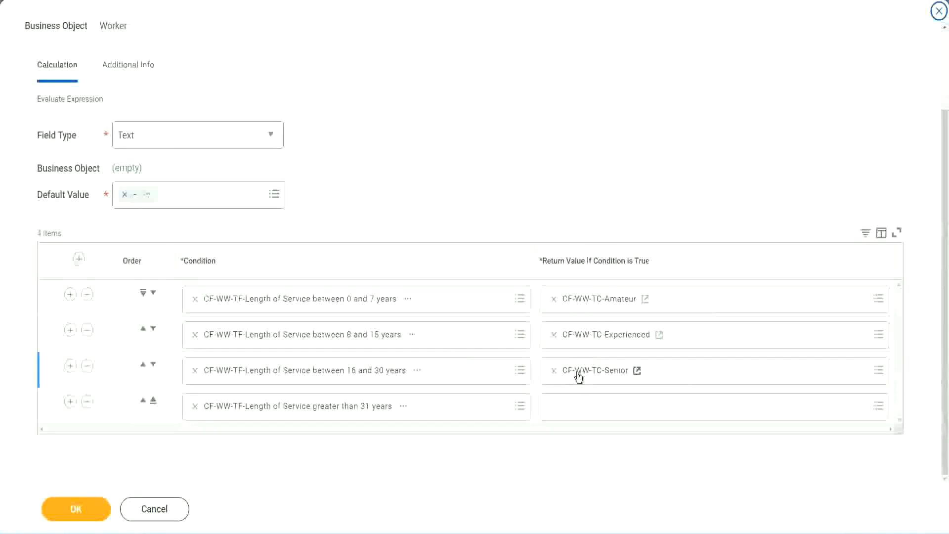
right_click(578, 372)
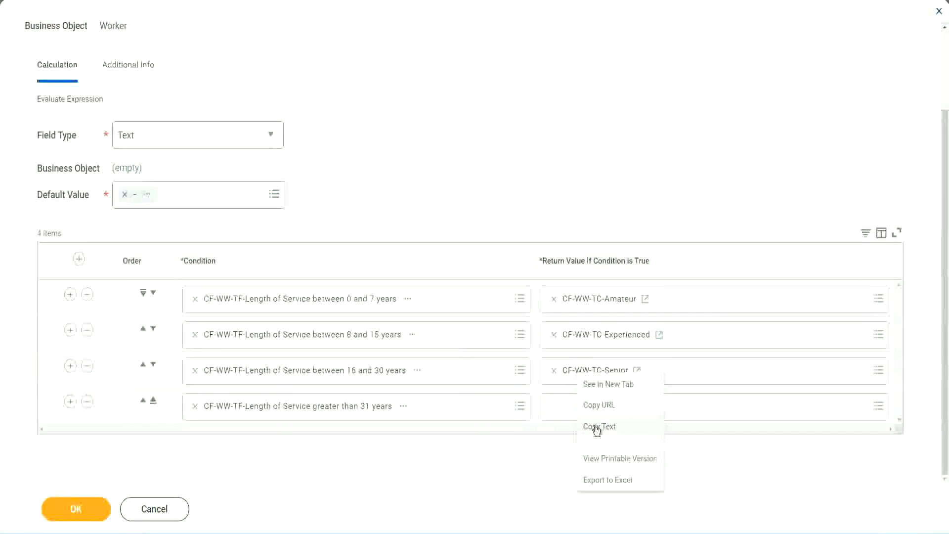
click(599, 423)
click(579, 412)
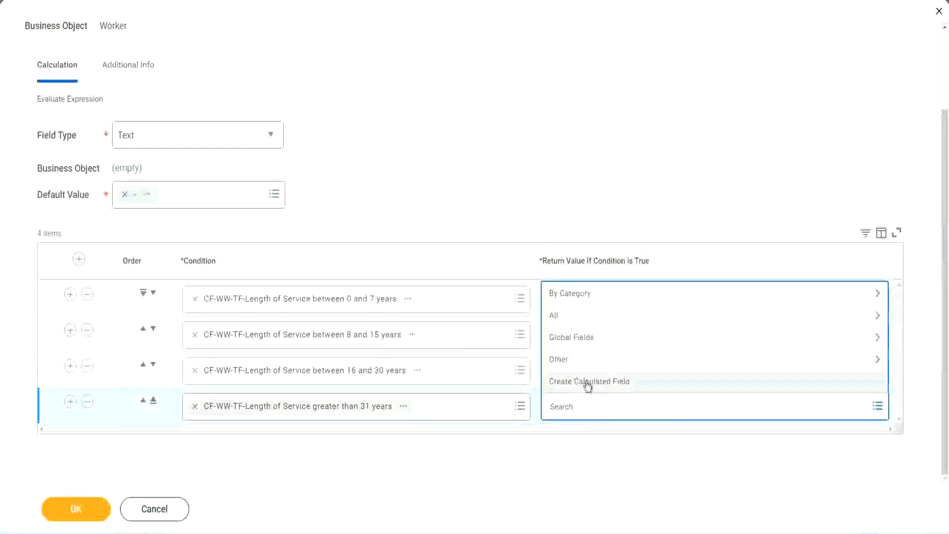
click(587, 384)
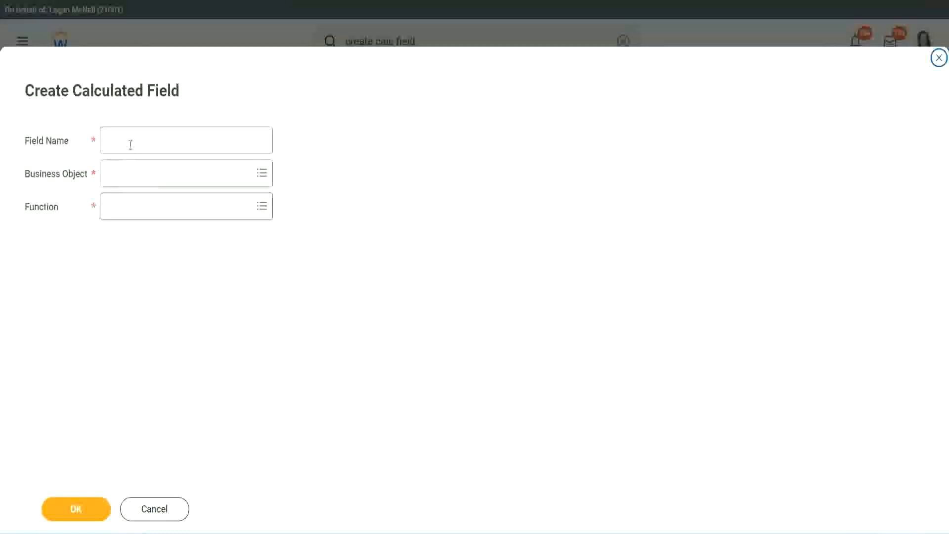
click(131, 144)
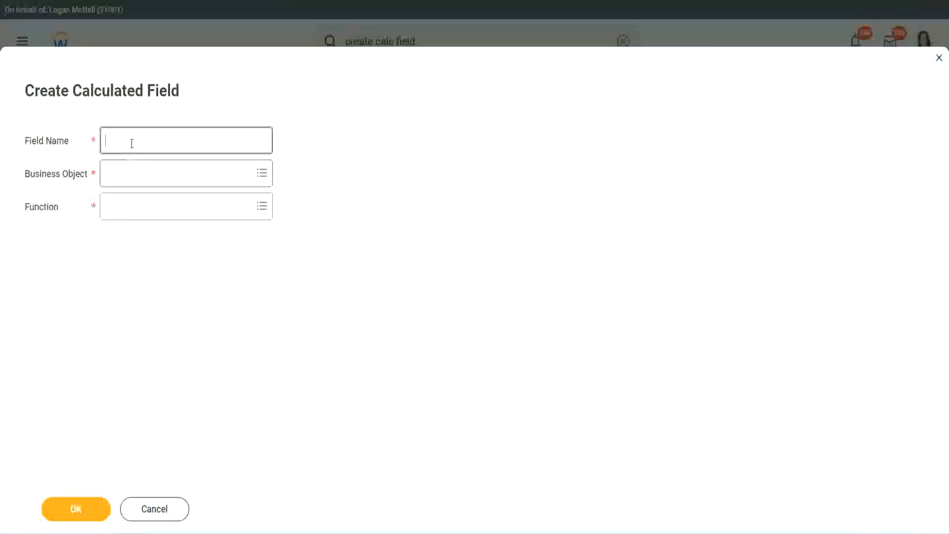
key(ctrl+v)
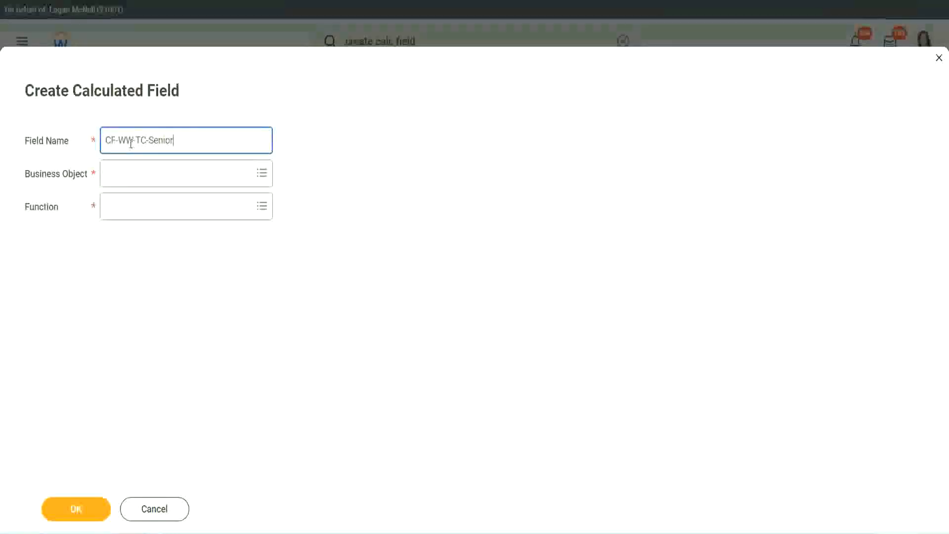
double_click(161, 139)
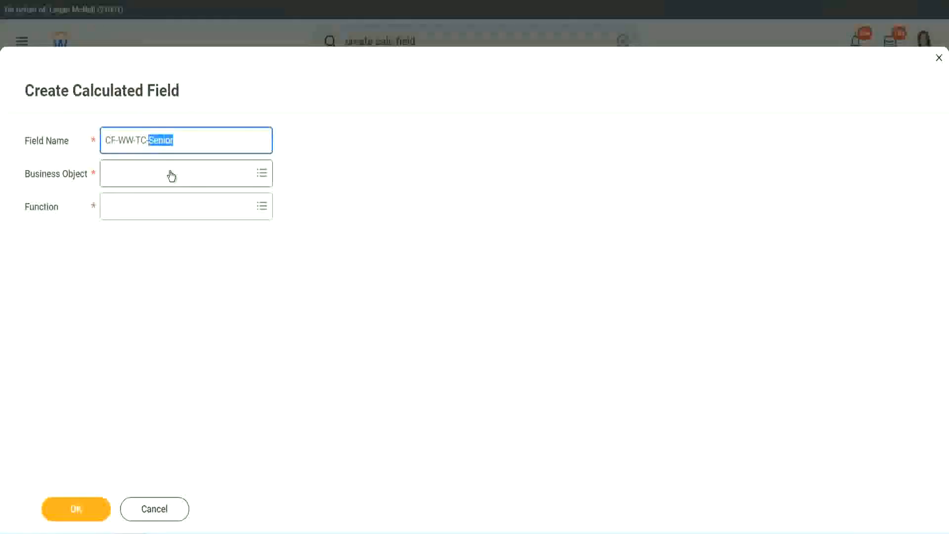
text(Legend)
Set the new field's business object to Global and its function to Text Constant, and continue to its definition.
click(134, 181)
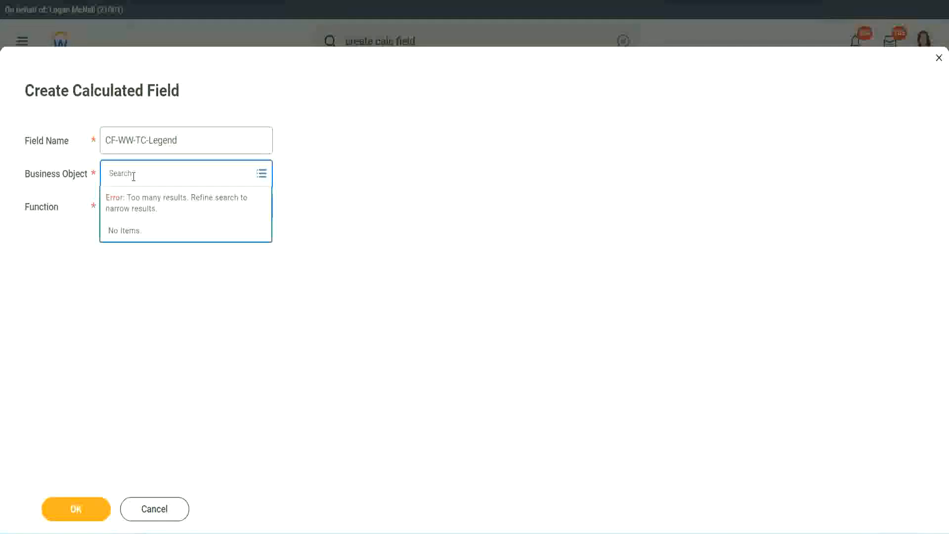
text(w)
text(lobal)
key(Return)
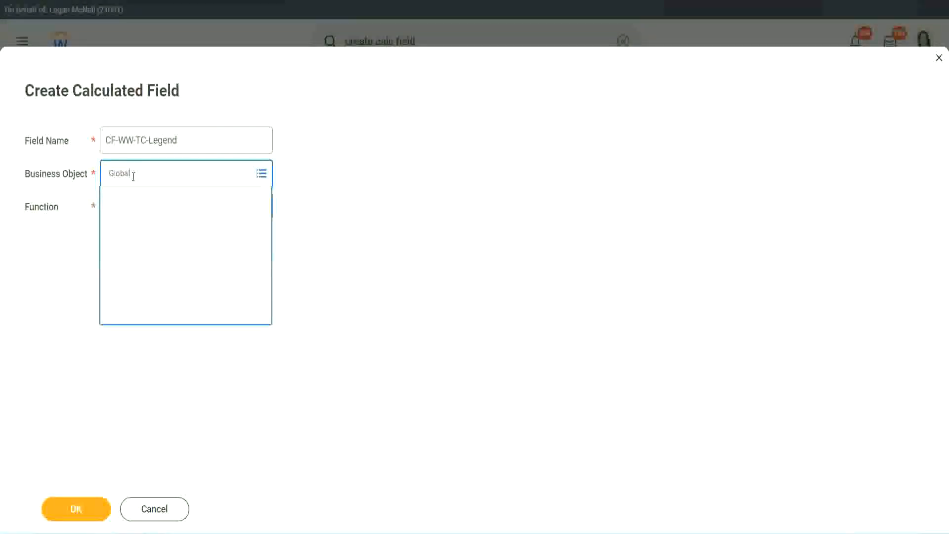
click(141, 227)
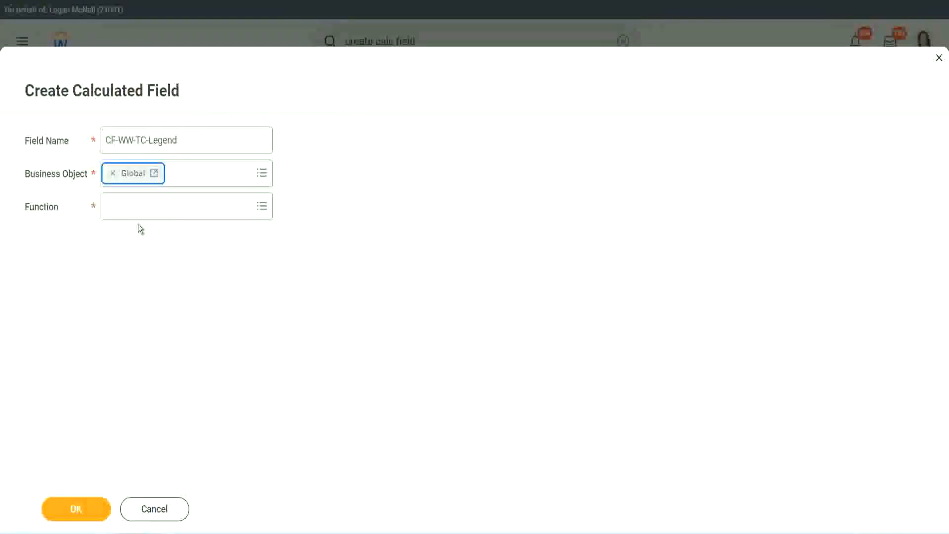
click(138, 207)
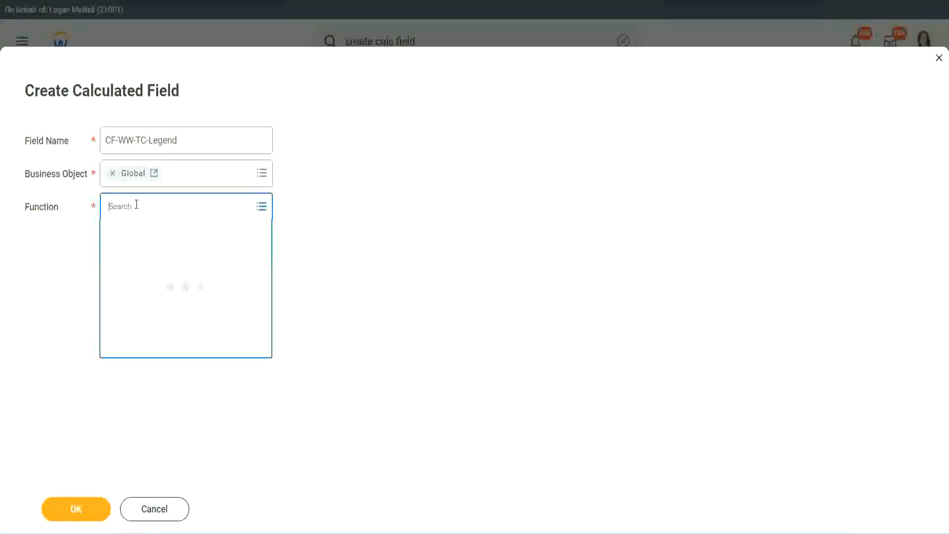
text(tc)
key(Return)
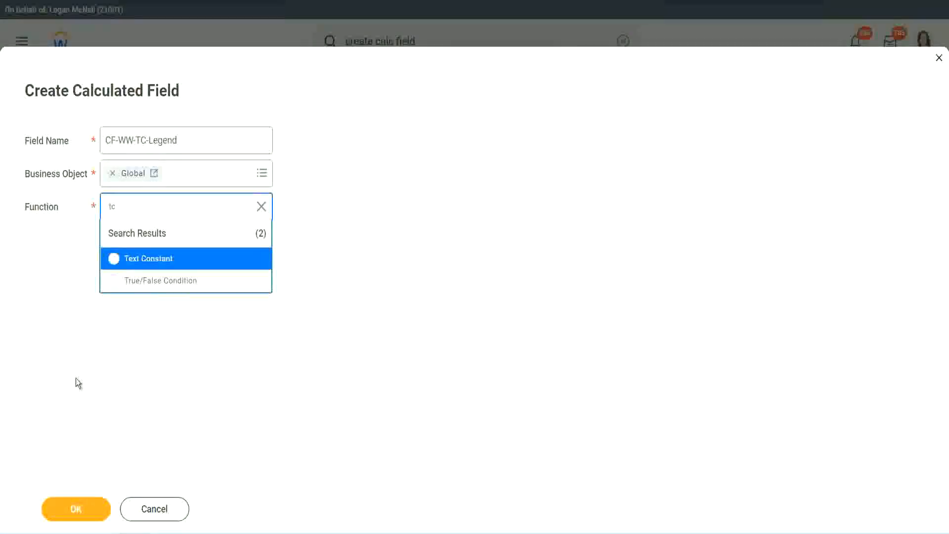
click(177, 258)
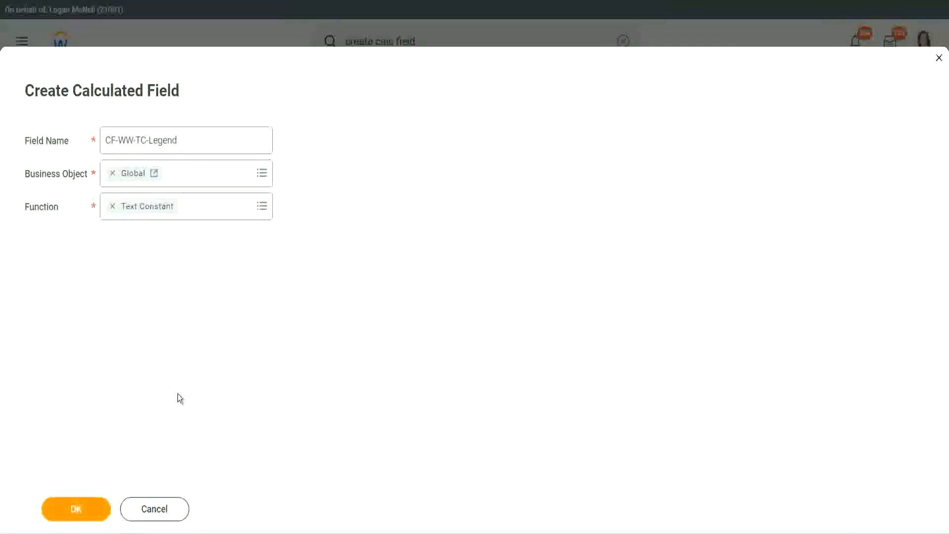
click(76, 509)
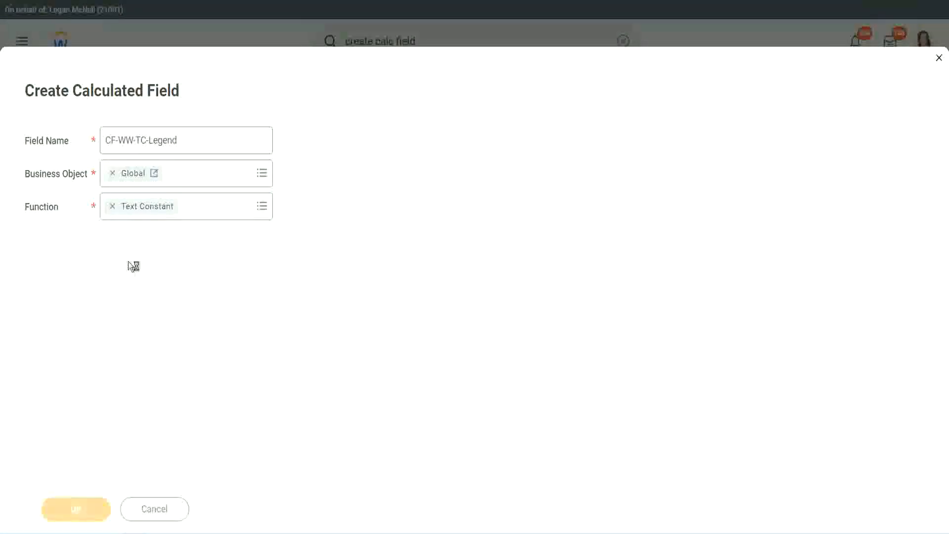
Set the text constant to Legend and save the field as the fourth row's return value.
click(124, 281)
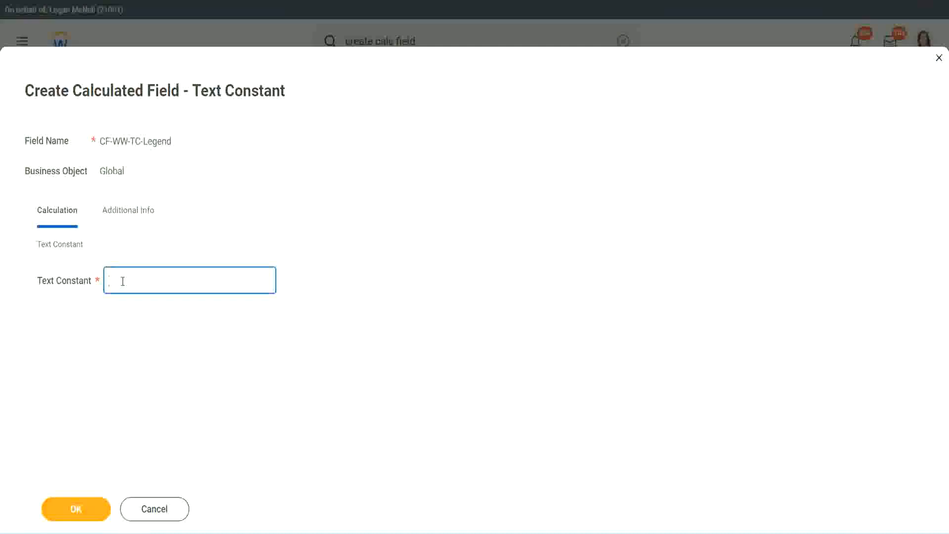
text(Legend)
click(78, 510)
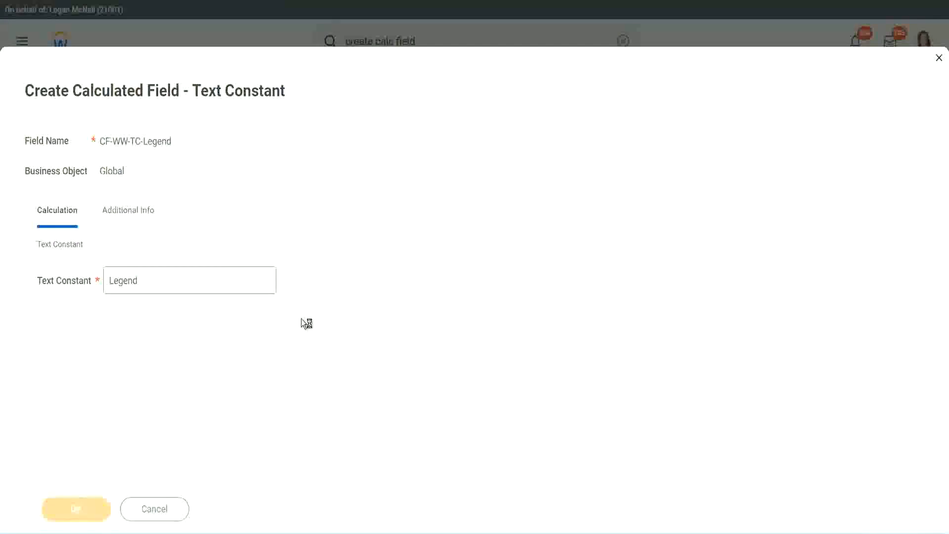
Review the field type, conditions and return values of the experience bands expression, and save the calculated field.
scroll(503, 265, down, 3)
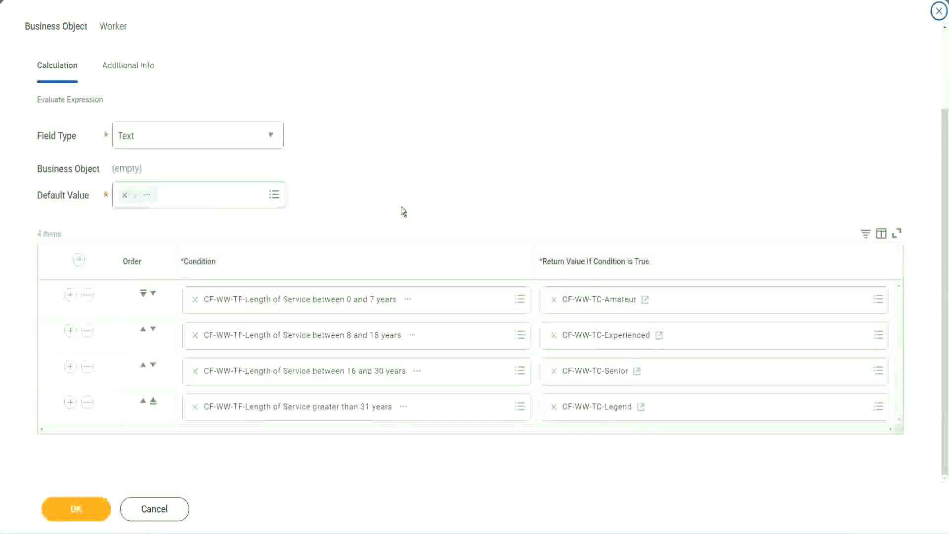
scroll(402, 200, up, 2)
scroll(402, 199, up, 1)
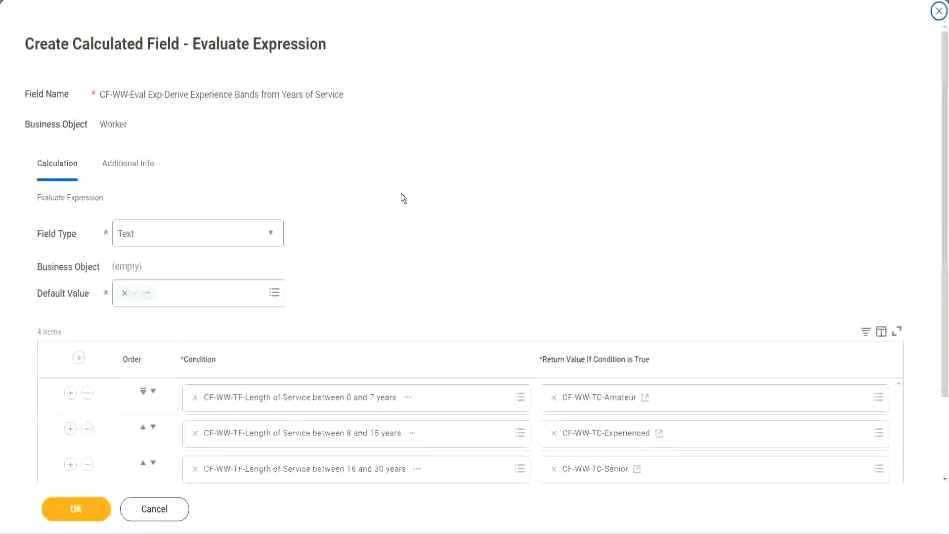
scroll(402, 198, down, 2)
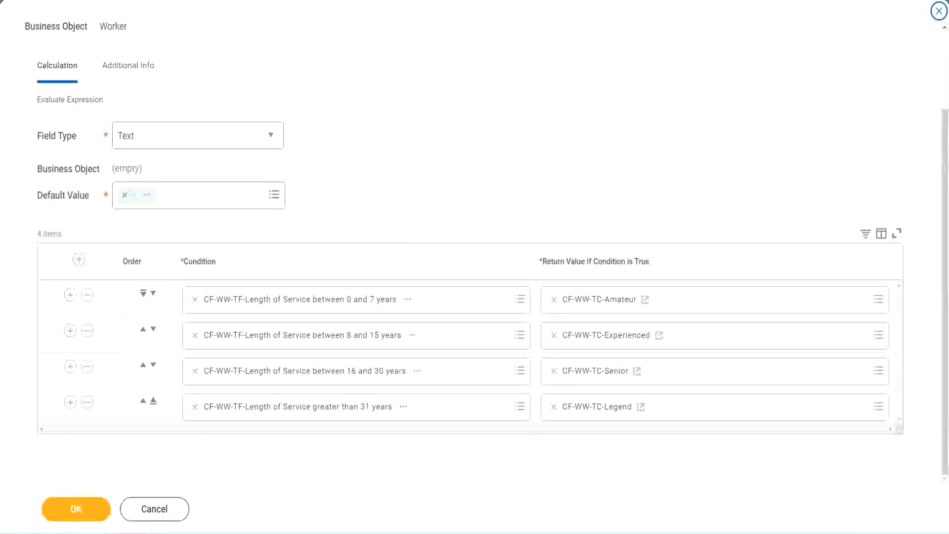
drag(608, 138, 615, 235)
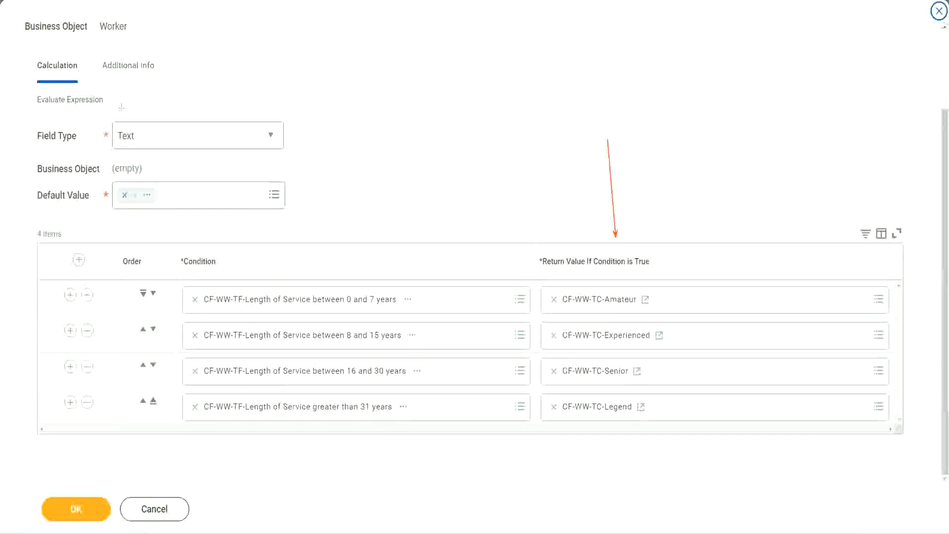
drag(118, 85, 122, 118)
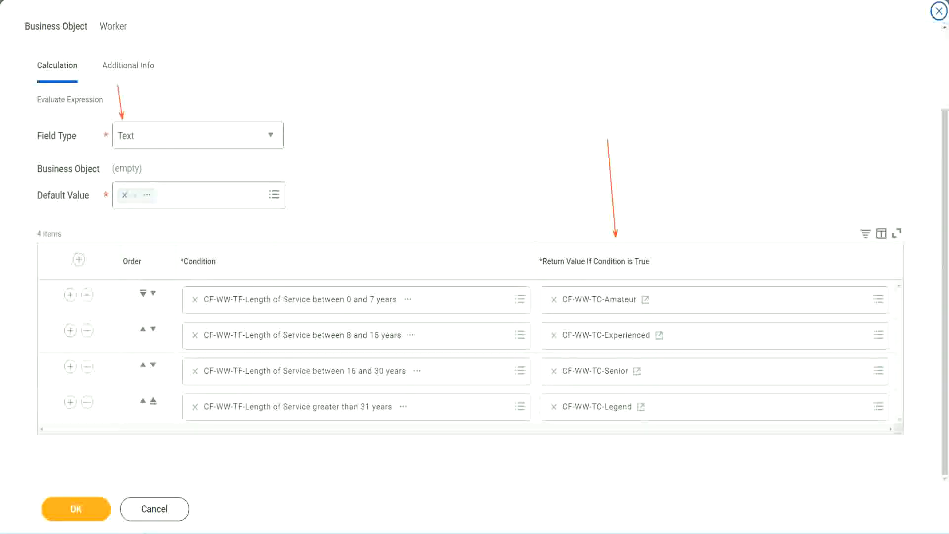
click(82, 506)
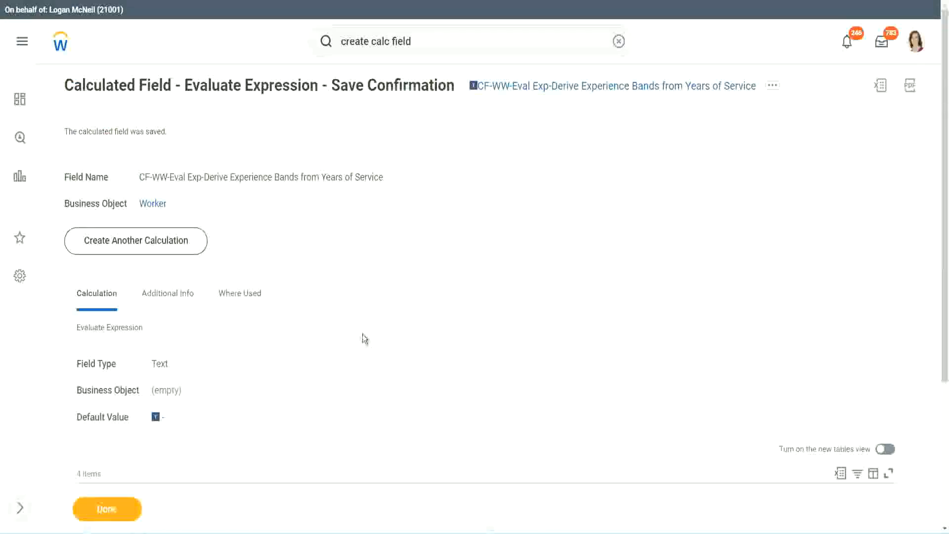
Check the saved expression's conditions and return values, and copy the calculated field's name from the save confirmation.
scroll(363, 333, down, 4)
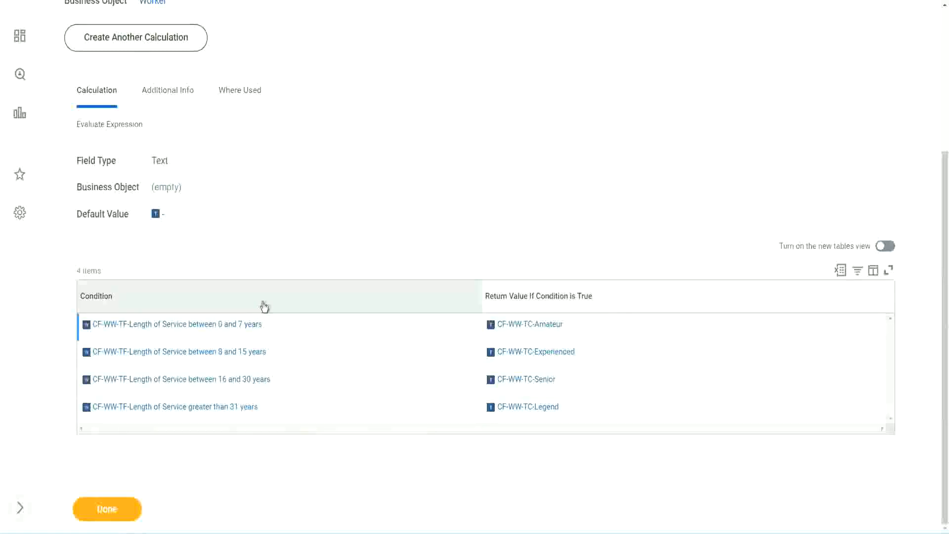
scroll(263, 305, up, 4)
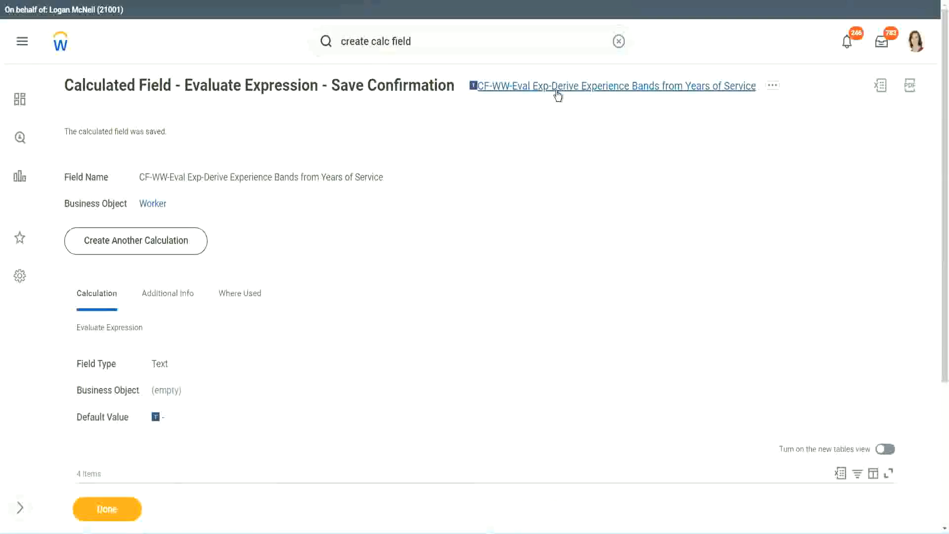
click(583, 150)
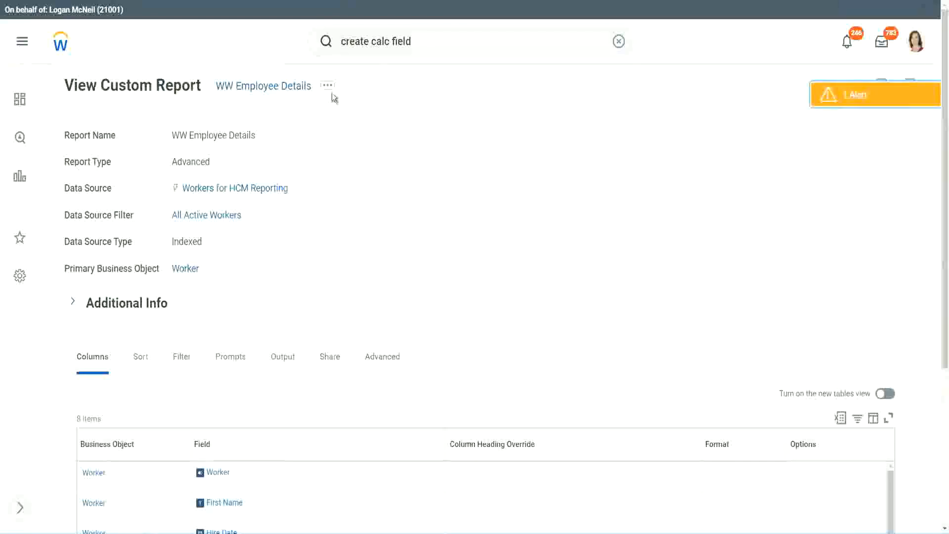
Open the WW Employee Details custom report for editing and go to its column list.
click(329, 87)
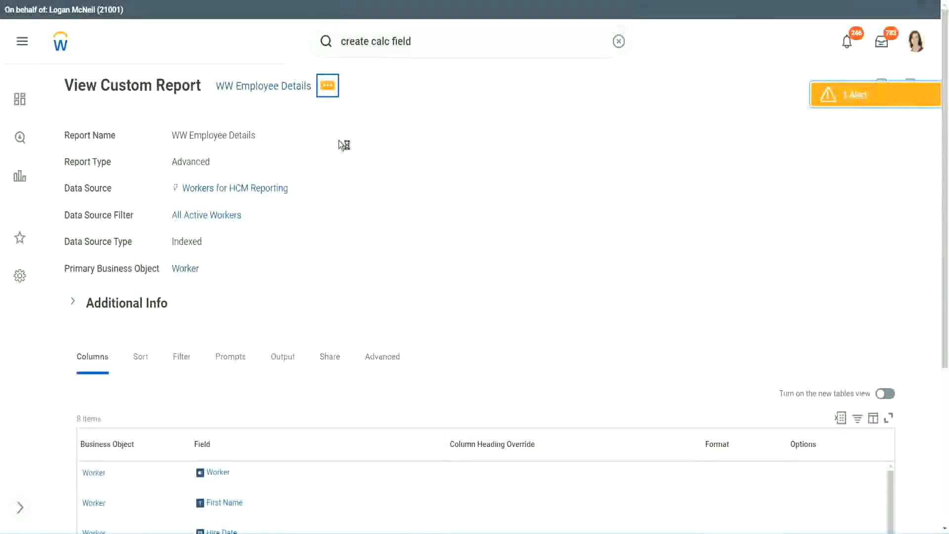
mouse_move(389, 140)
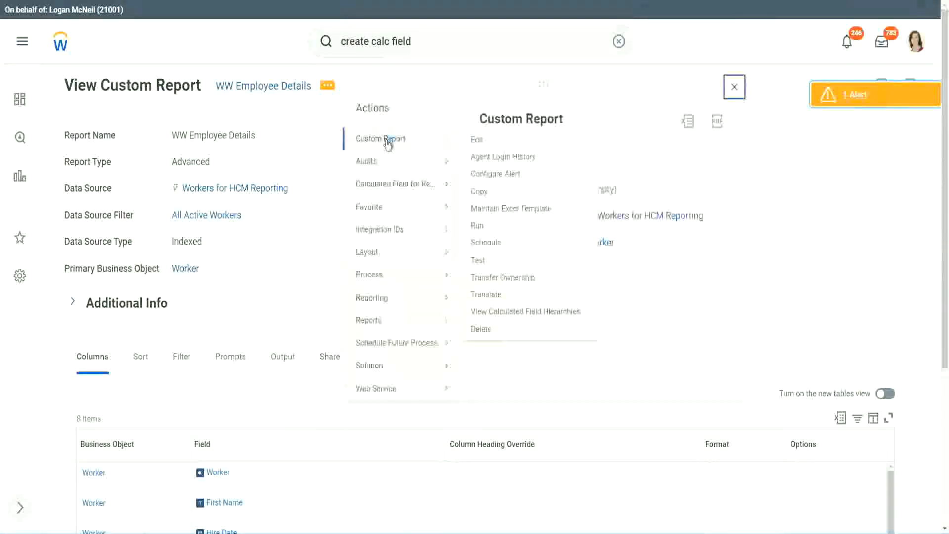
click(482, 143)
scroll(345, 216, down, 4)
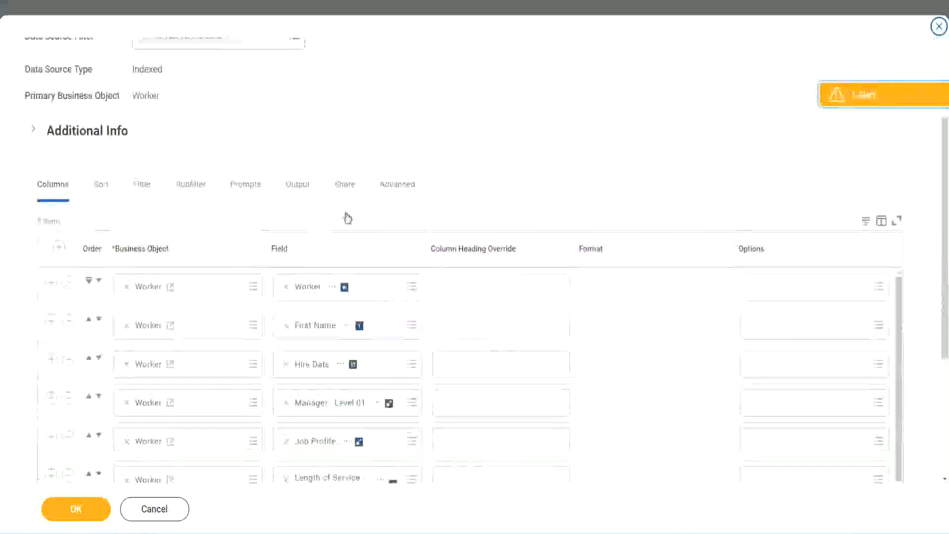
scroll(348, 218, down, 2)
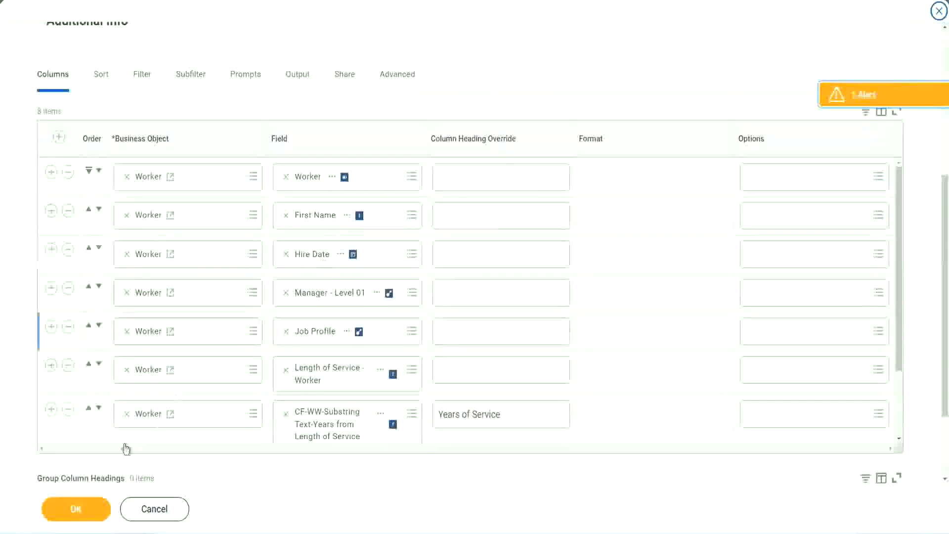
Add a Worker column with the field CF-WW-Eval Exp-Derive Experience Bands from Years of Service and the heading override Experience Bands.
click(51, 410)
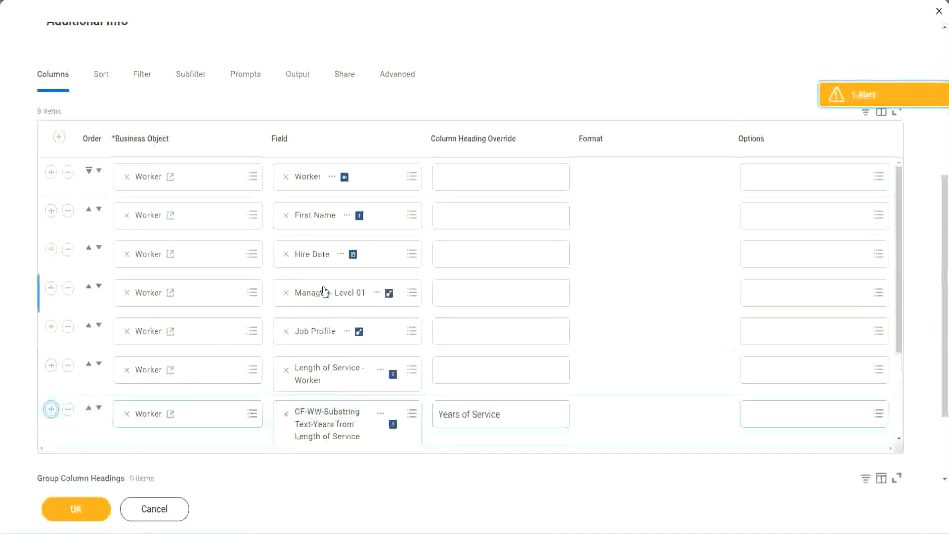
scroll(497, 324, down, 2)
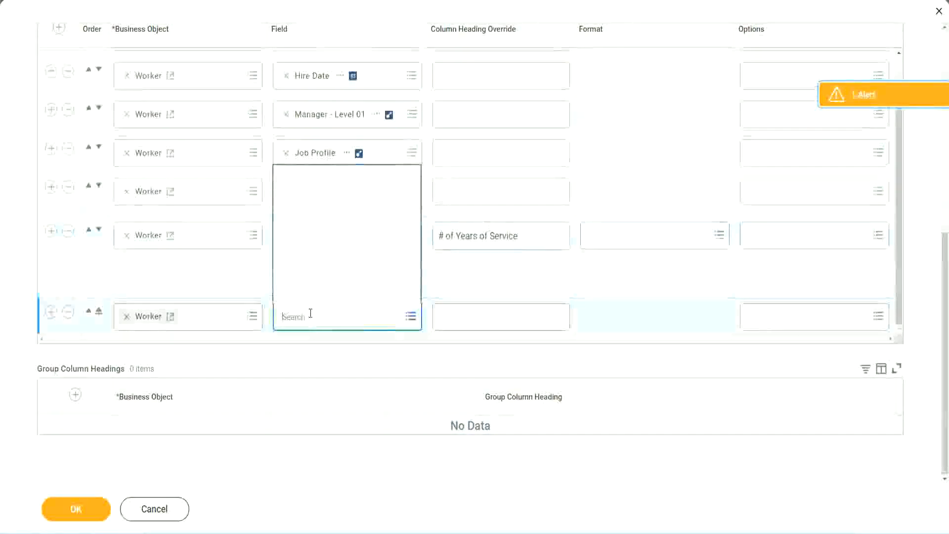
key(ctrl+v)
key(Return)
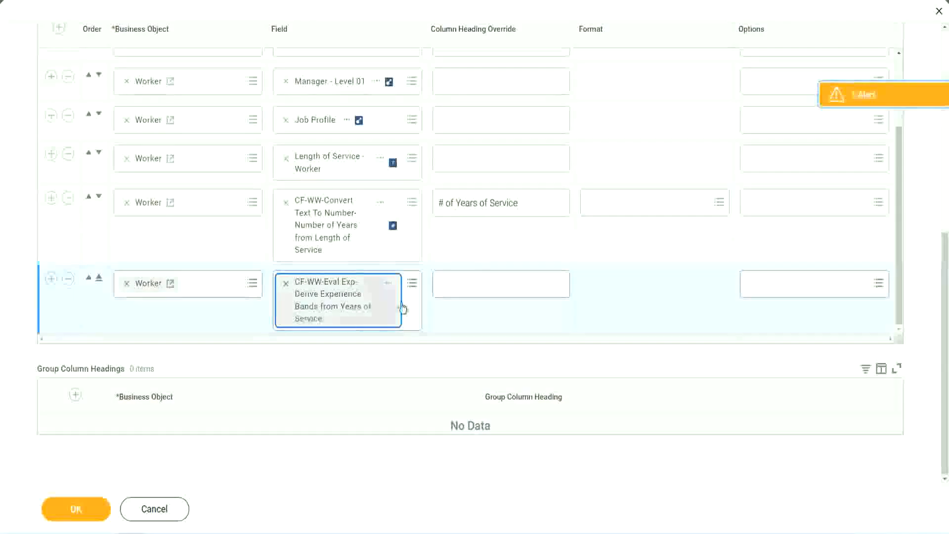
click(484, 283)
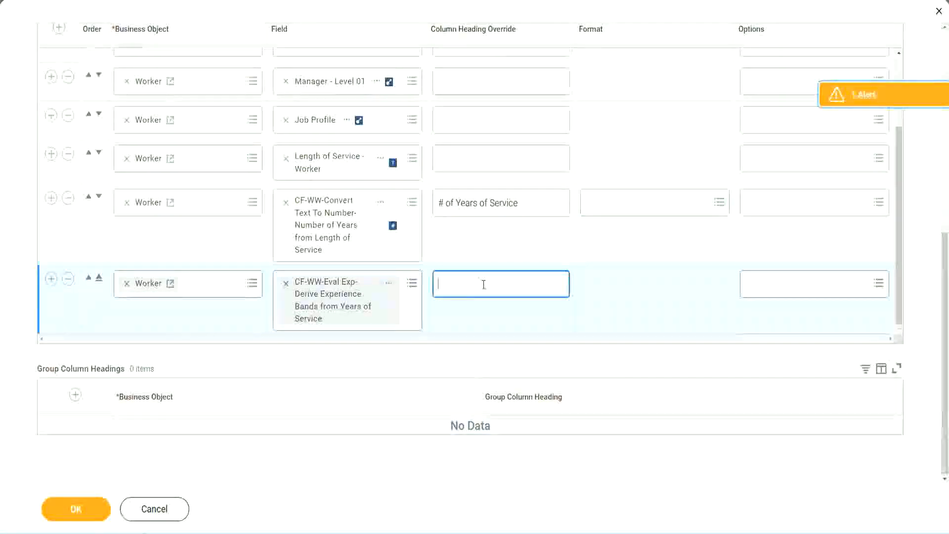
text(Expe)
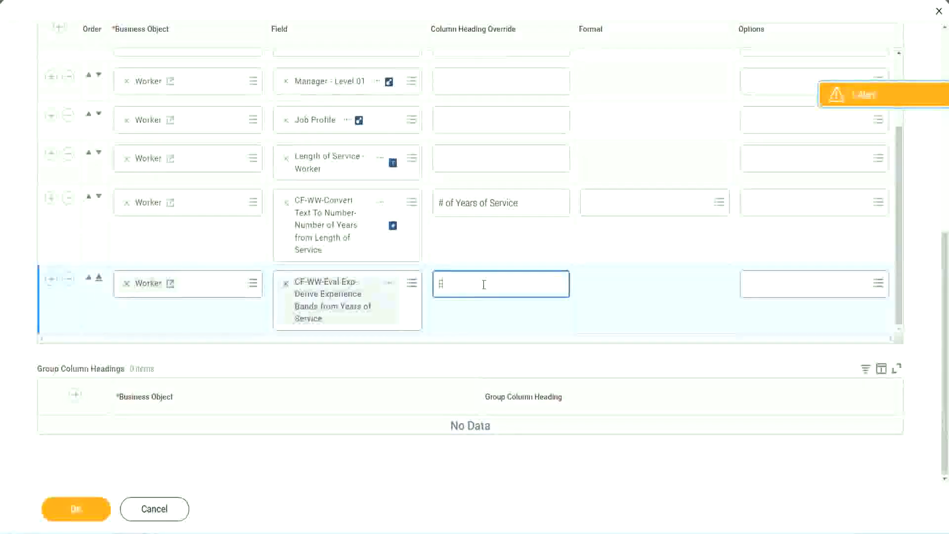
text(rience Bands)
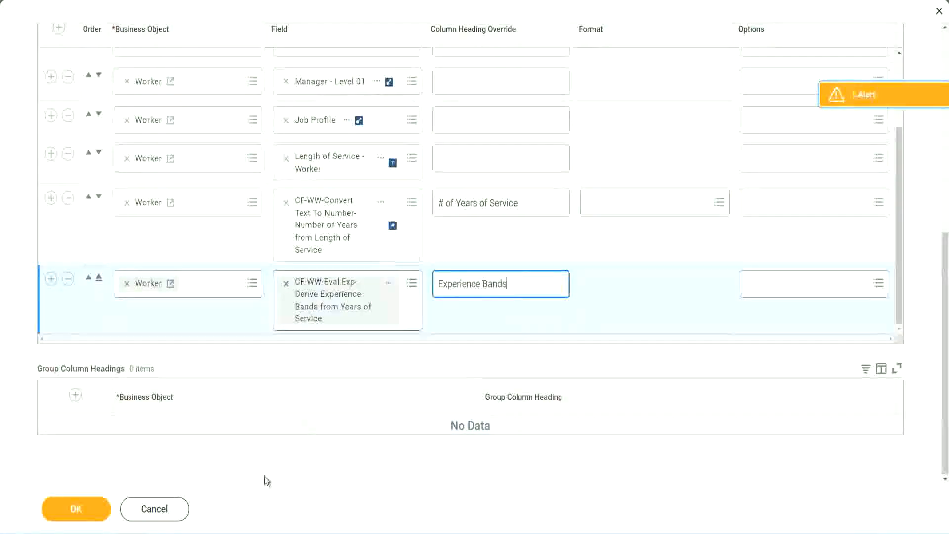
Save the WW Employee Details report's column changes and run the report with all prompts left blank.
click(92, 511)
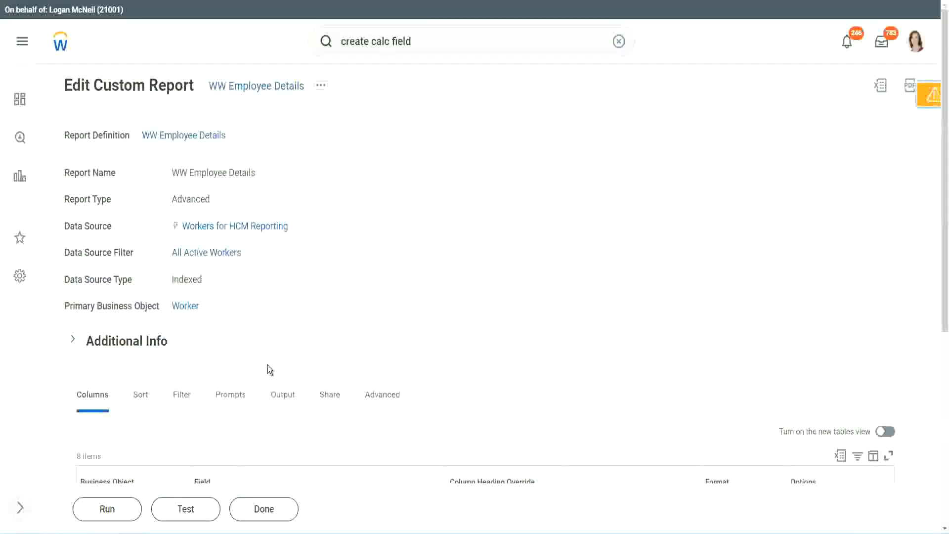
scroll(296, 334, down, 4)
click(109, 509)
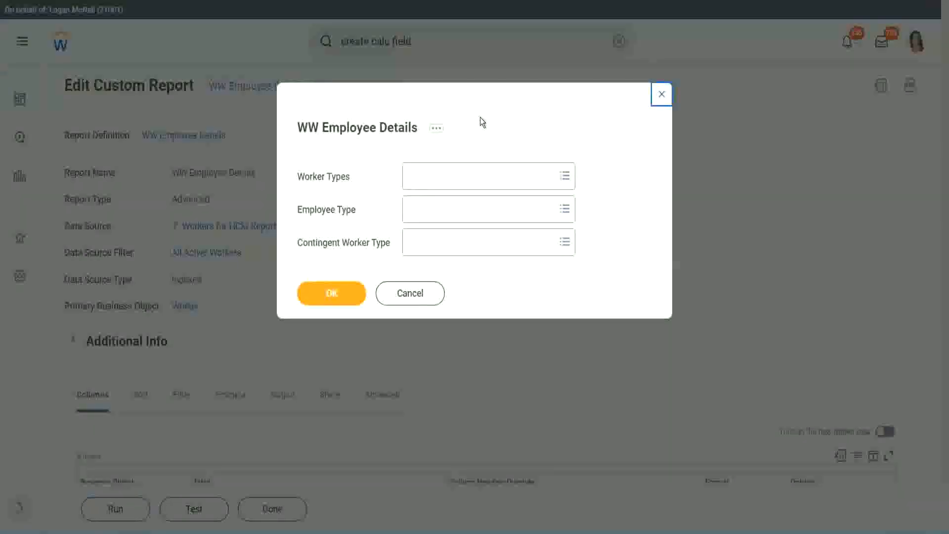
click(333, 293)
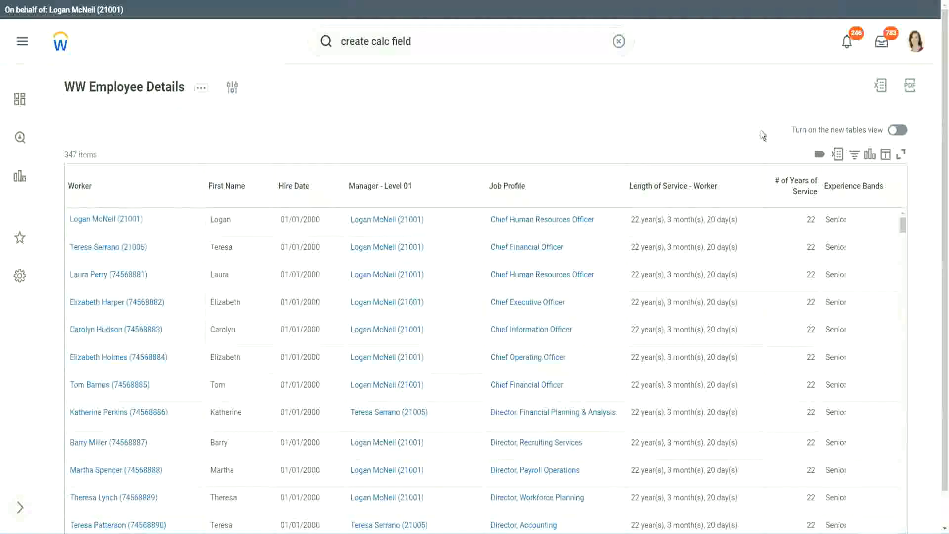
Check the first row's years of service against the 16 - 30 years Senior band in the Notepad++ notes.
scroll(761, 130, down, 1)
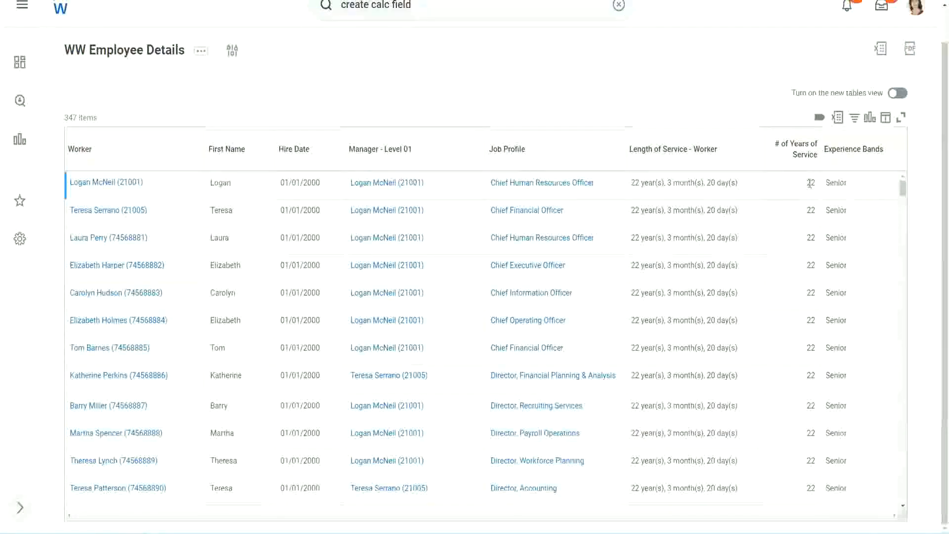
double_click(811, 183)
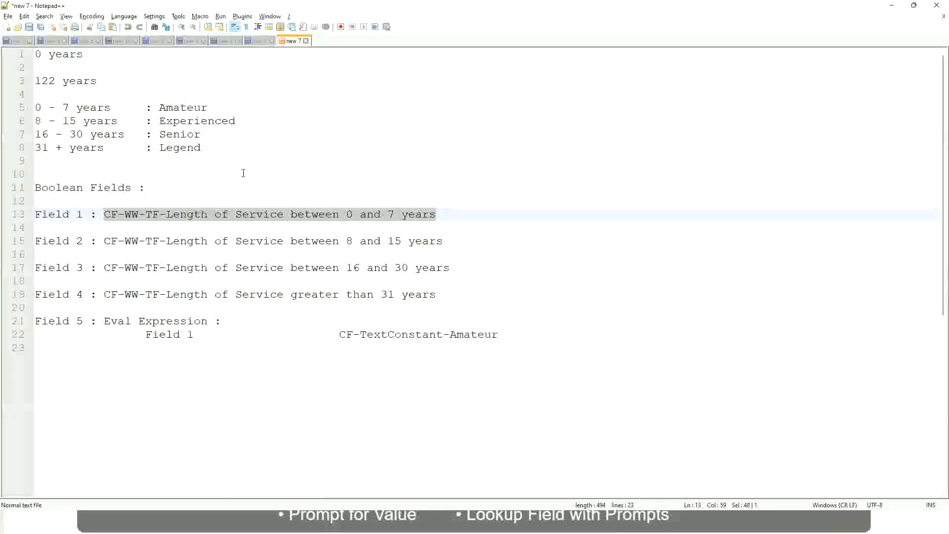
click(243, 173)
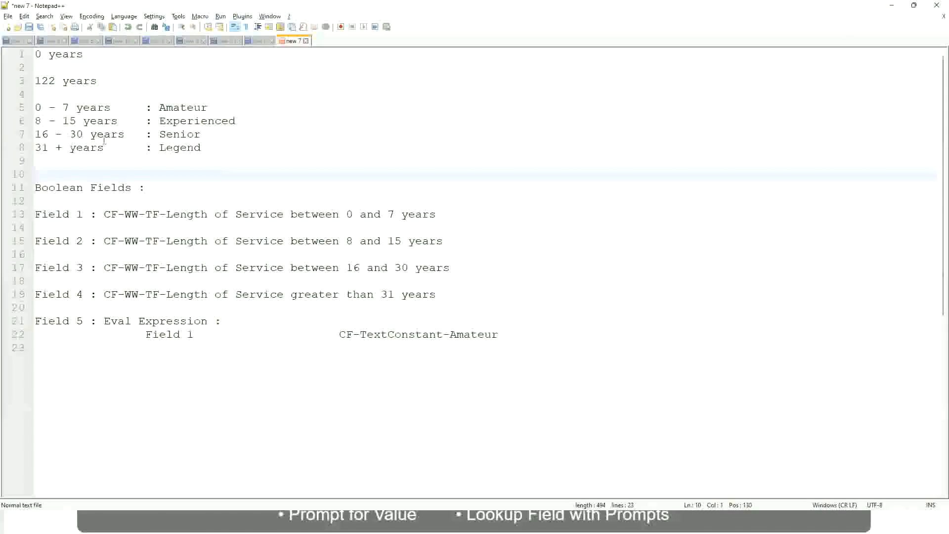
click(161, 133)
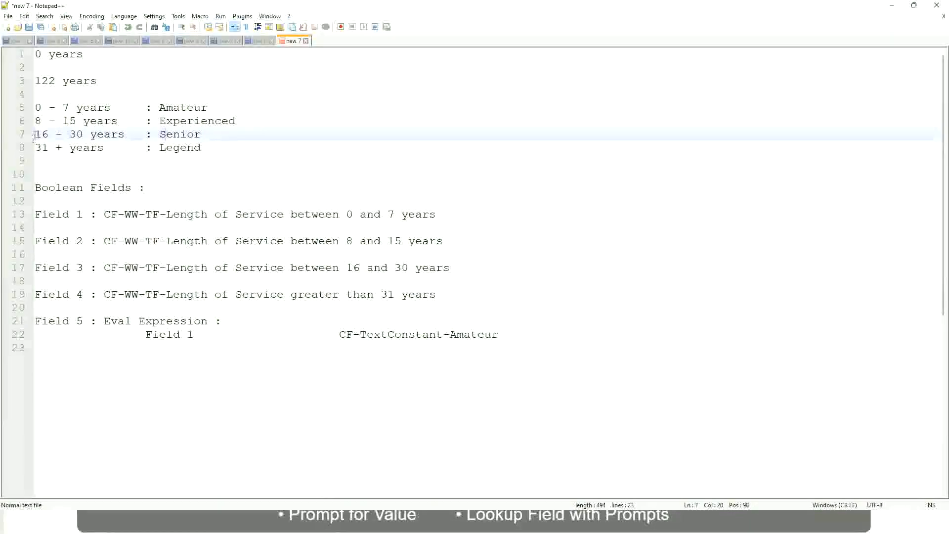
drag(35, 134, 92, 135)
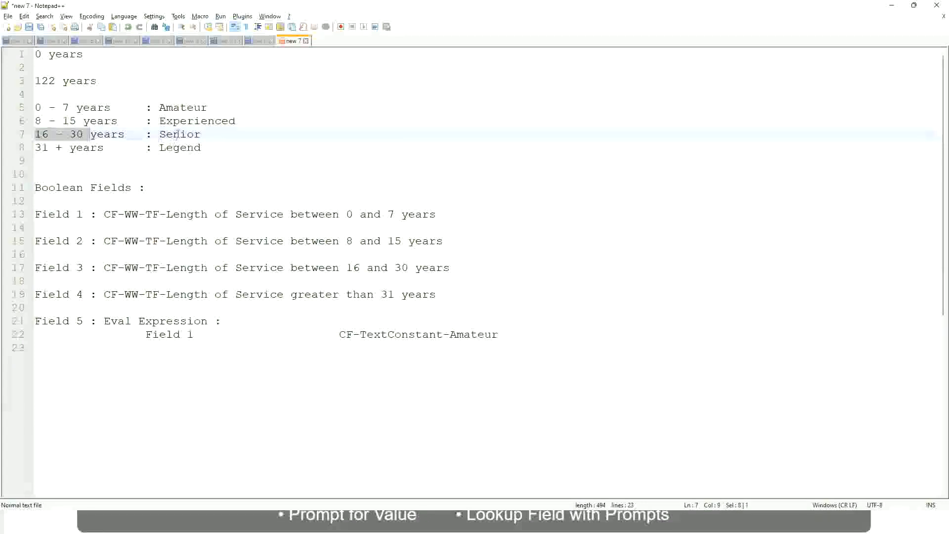
double_click(177, 135)
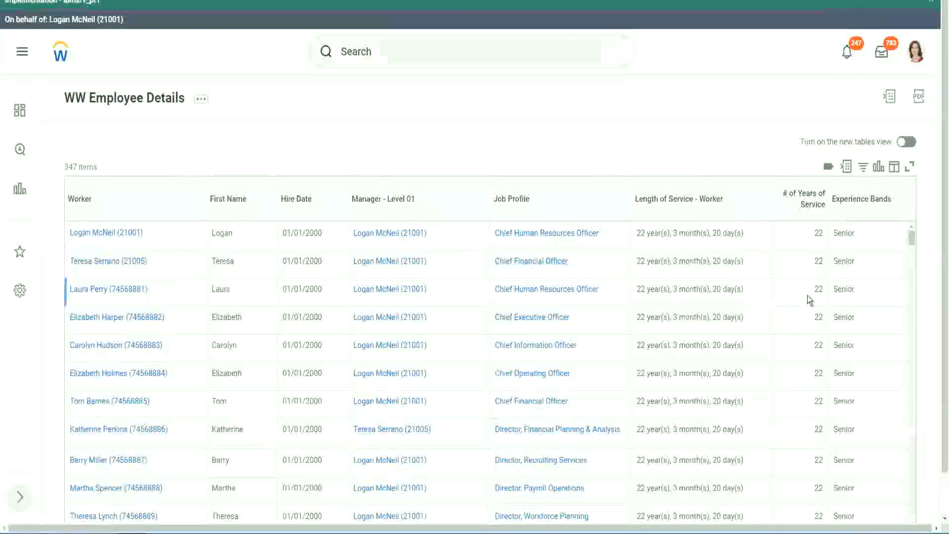
Return to the Workday report output and compare years of service with experience bands down the worker rows.
scroll(811, 297, down, 2)
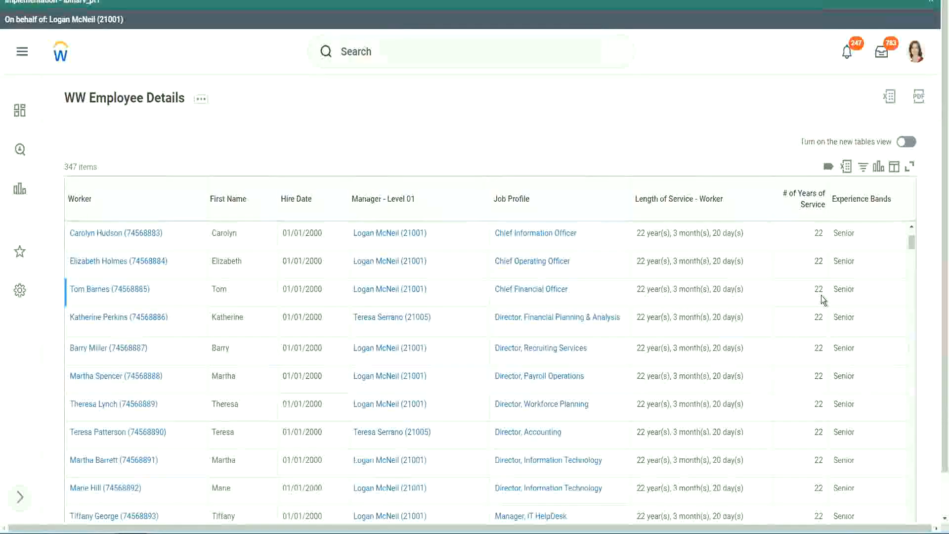
scroll(821, 296, down, 5)
scroll(827, 327, down, 5)
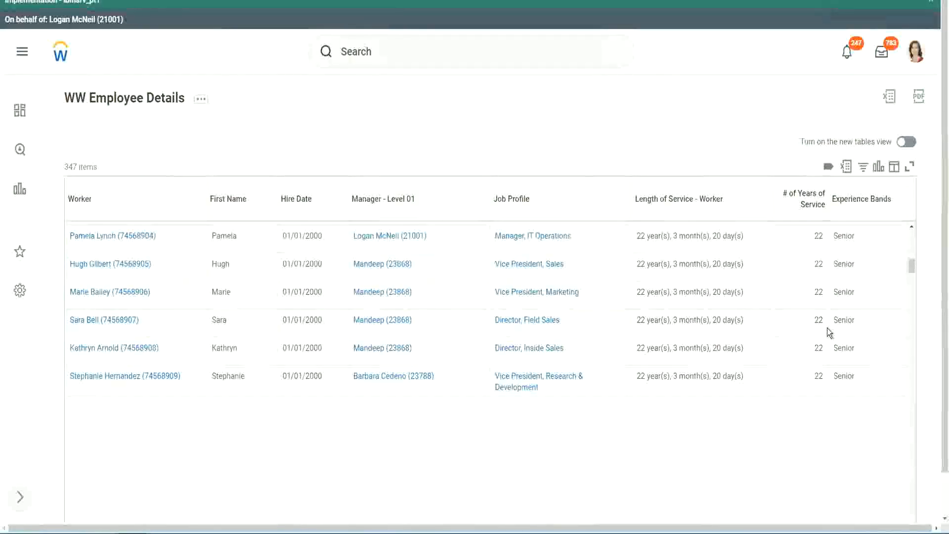
scroll(825, 341, down, 3)
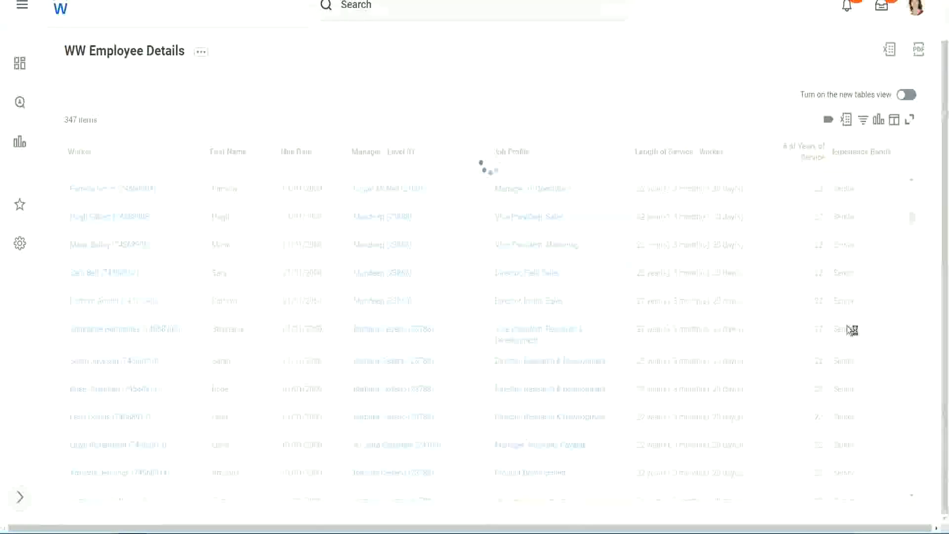
scroll(880, 279, down, 4)
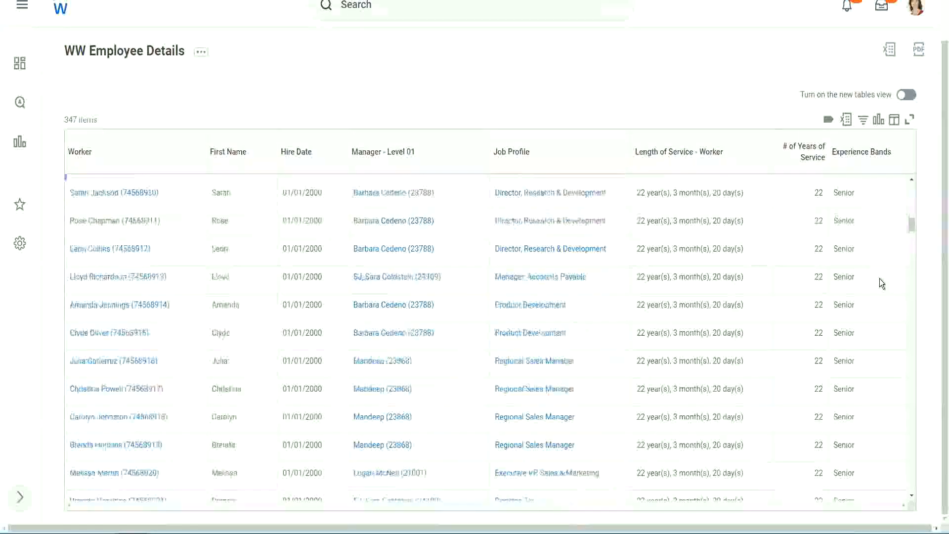
scroll(880, 278, down, 3)
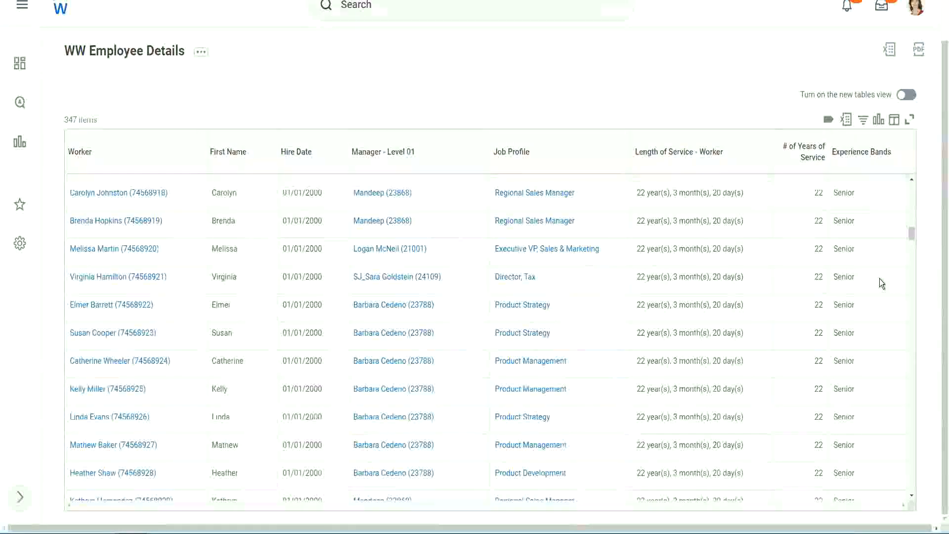
scroll(880, 278, down, 6)
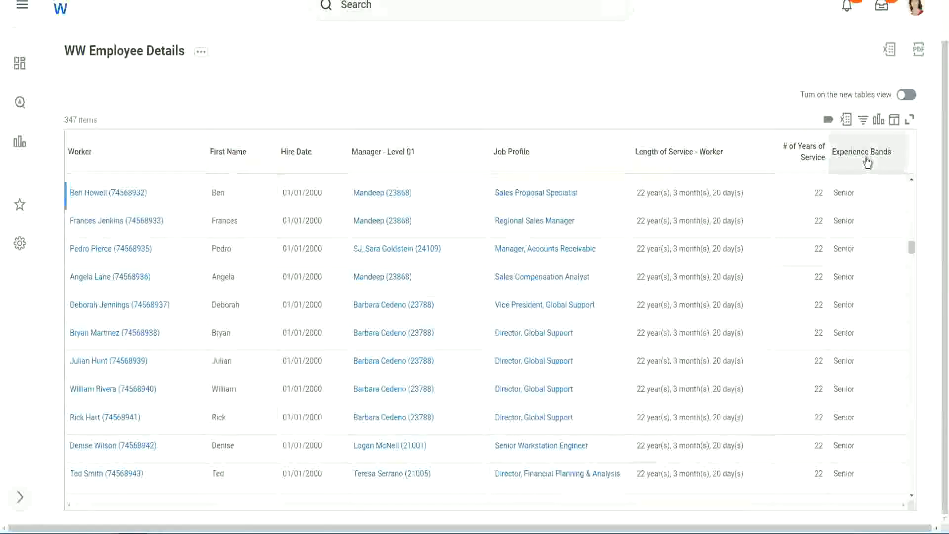
Filter the report's Experience Bands column for values containing Amateur.
click(867, 161)
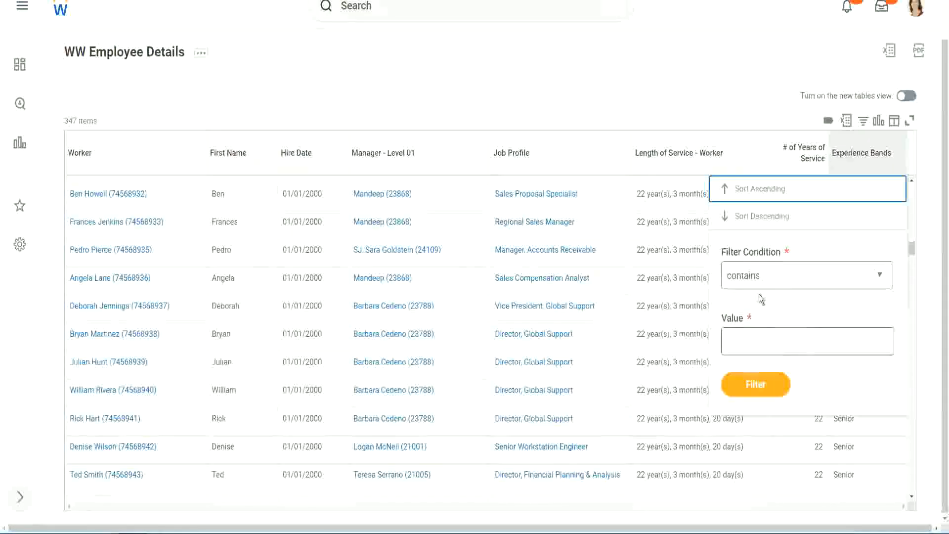
click(753, 332)
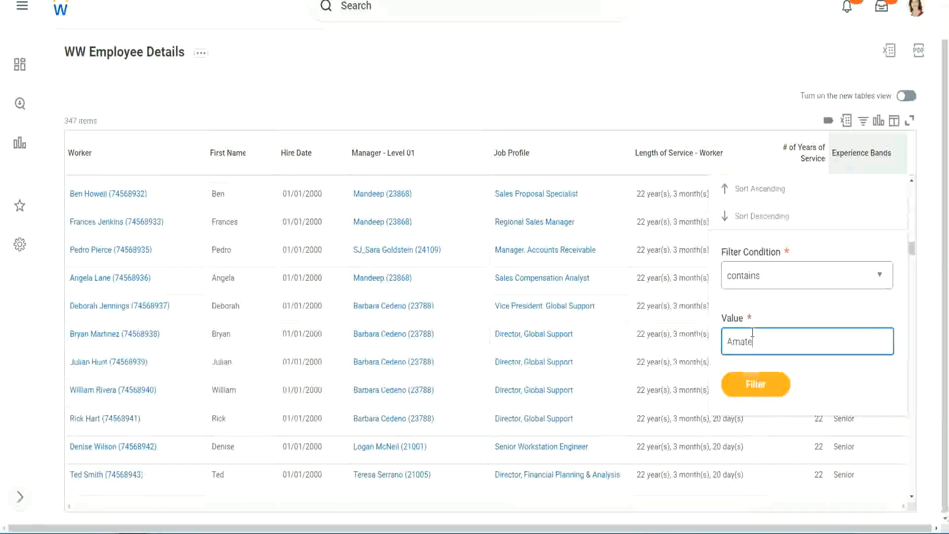
click(754, 385)
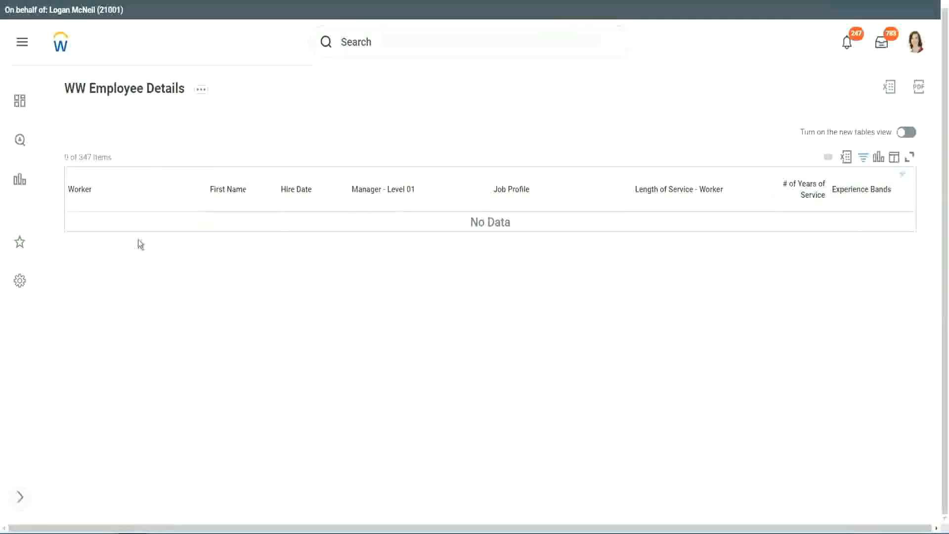
Change the Experience Bands filter value to Legend and apply it.
click(859, 192)
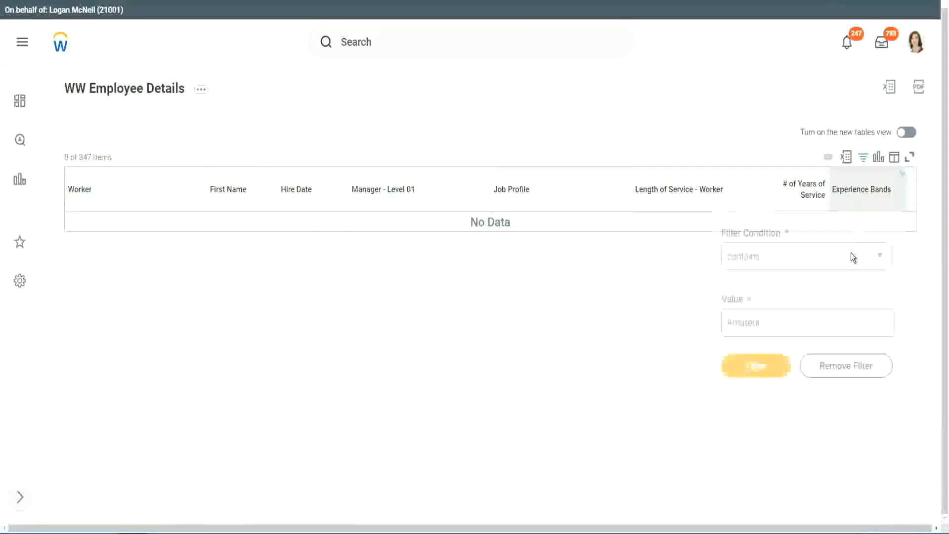
click(767, 320)
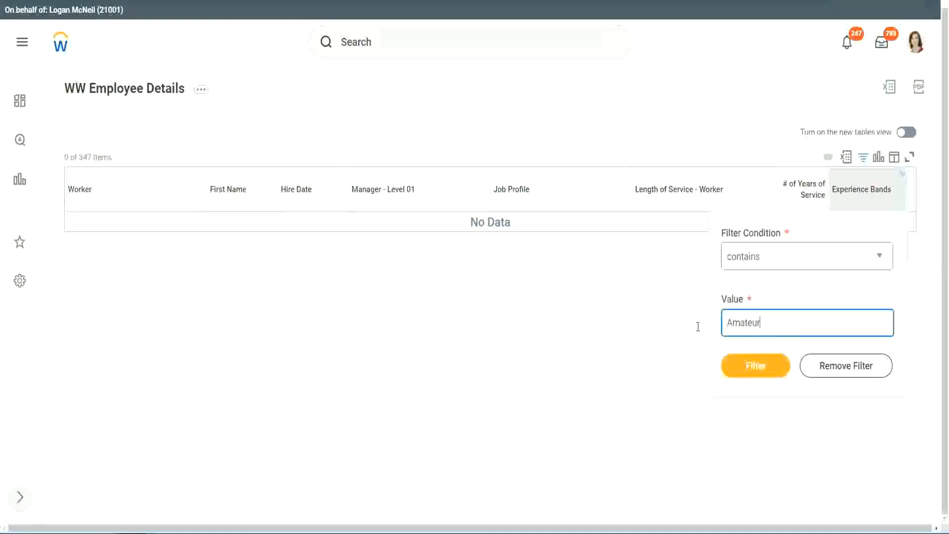
drag(698, 327, 678, 324)
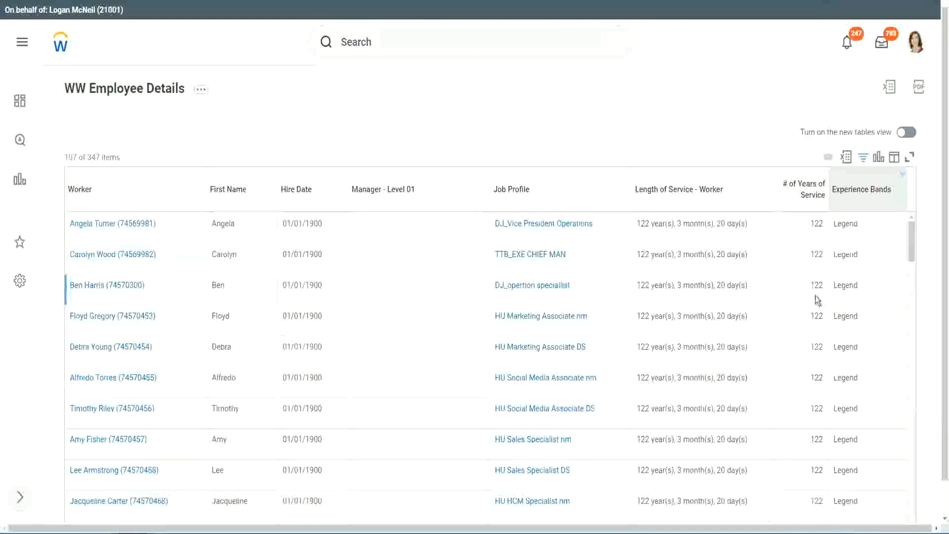
Examine the hire dates, years of service and bands throughout the rows filtered to Legend.
scroll(815, 296, down, 10)
scroll(815, 296, down, 5)
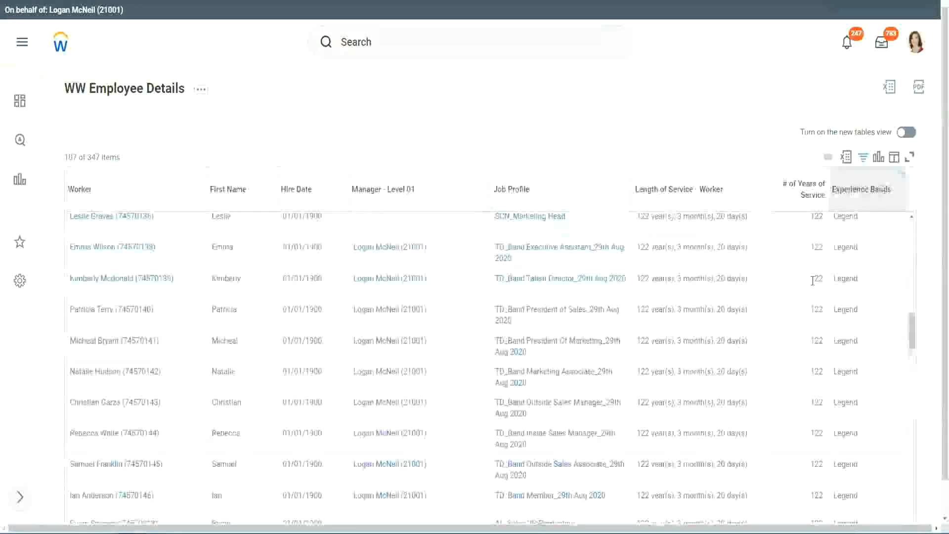
scroll(814, 282, down, 15)
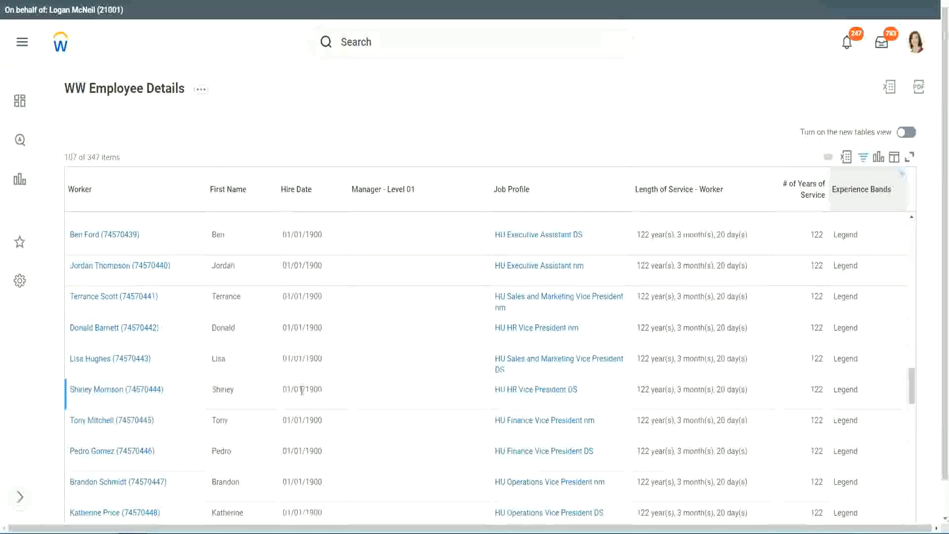
double_click(309, 388)
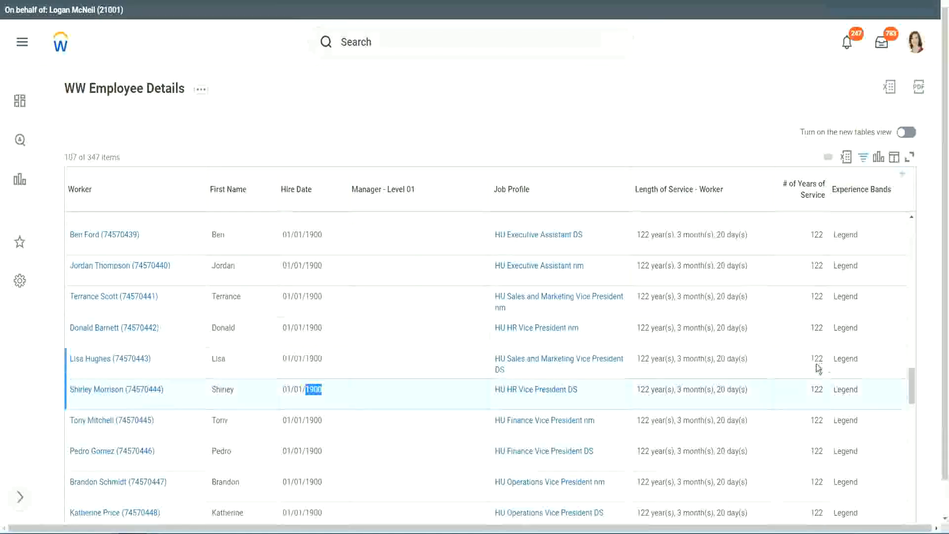
scroll(808, 371, down, 2)
scroll(807, 371, down, 5)
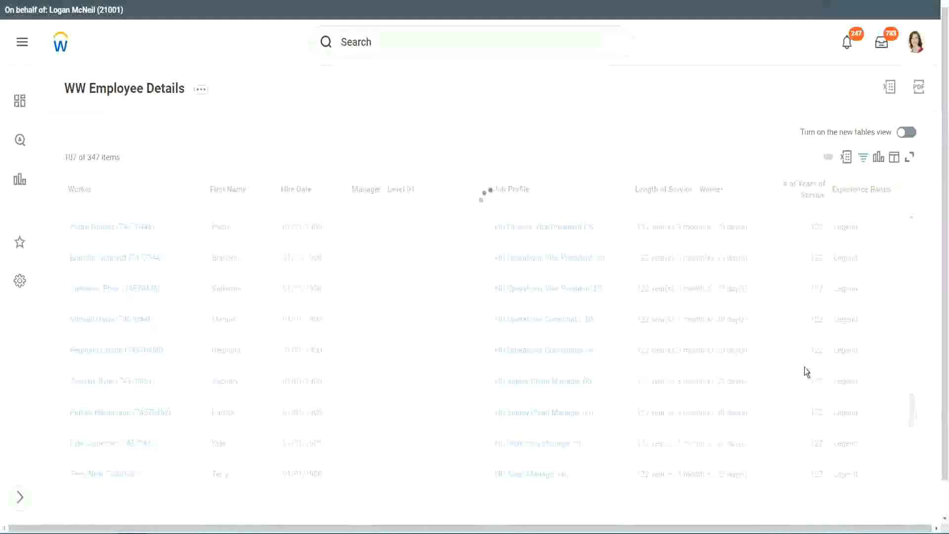
scroll(805, 367, down, 3)
scroll(805, 367, down, 10)
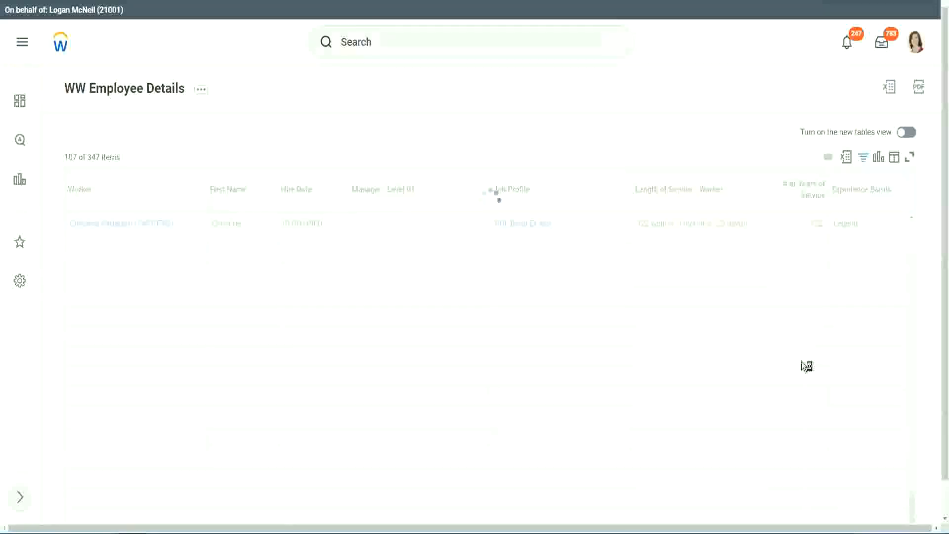
scroll(792, 327, down, 5)
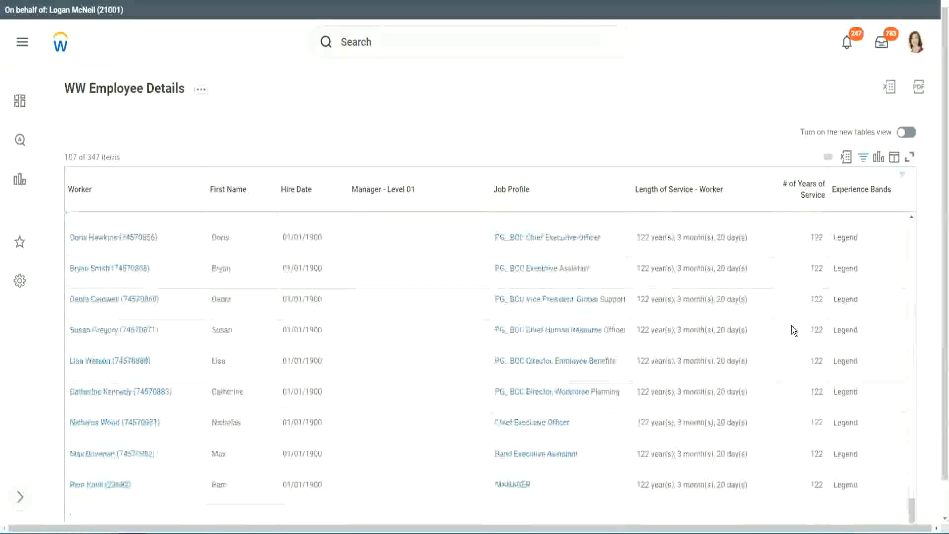
Compare the years of service of the last workers in the Legend results with their band.
click(809, 497)
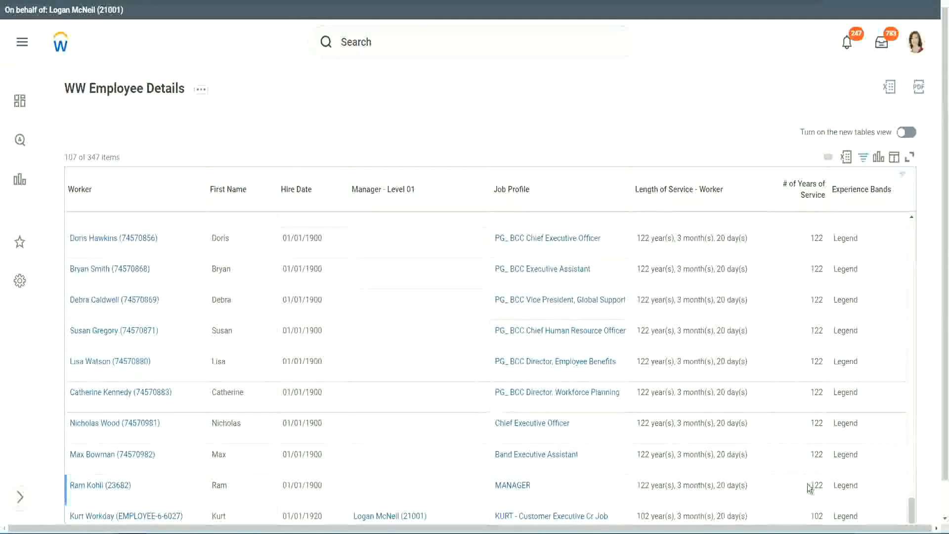
double_click(814, 515)
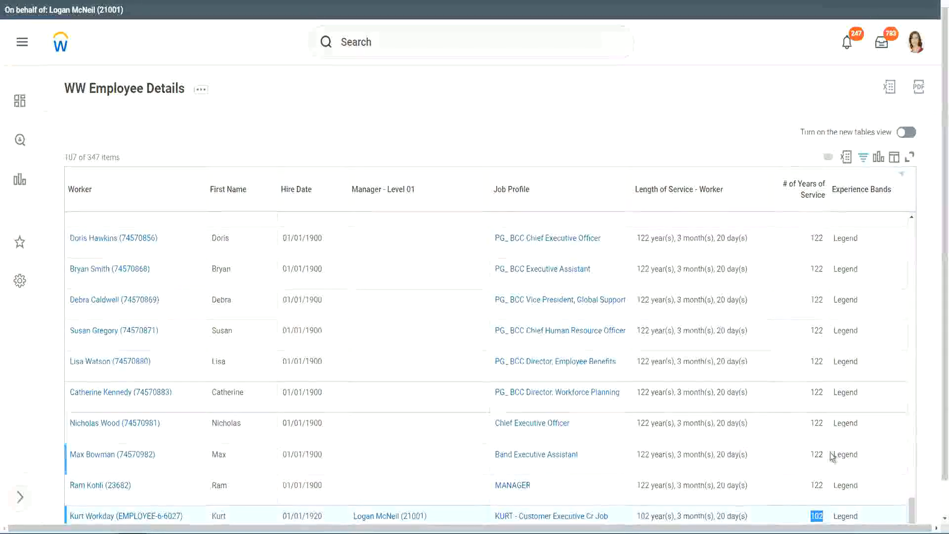
drag(817, 423, 825, 424)
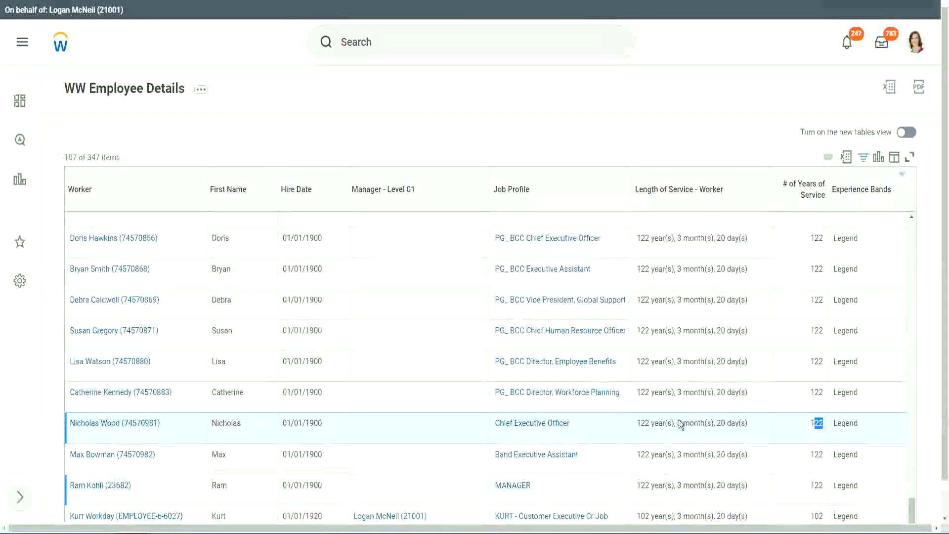
click(797, 394)
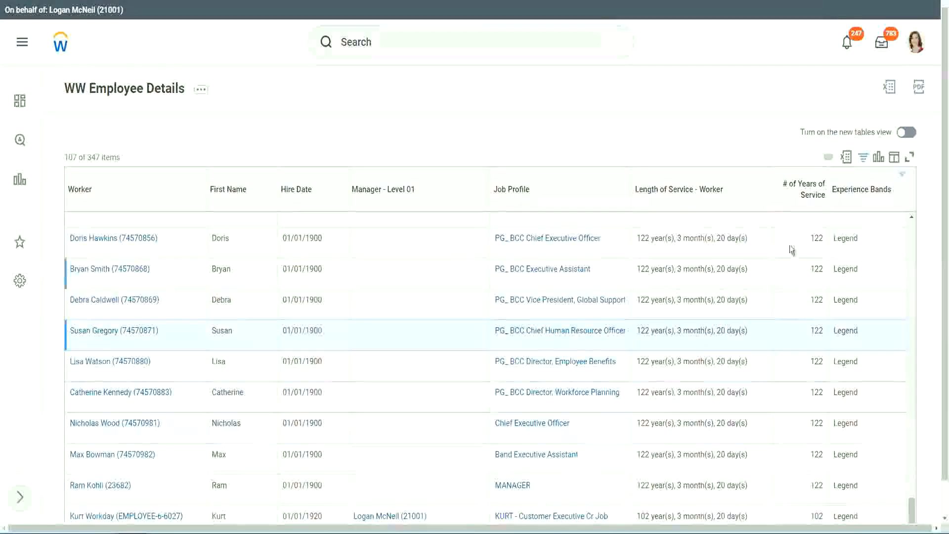
Change the Experience Bands filter value to Experienced and apply it to the report.
click(867, 194)
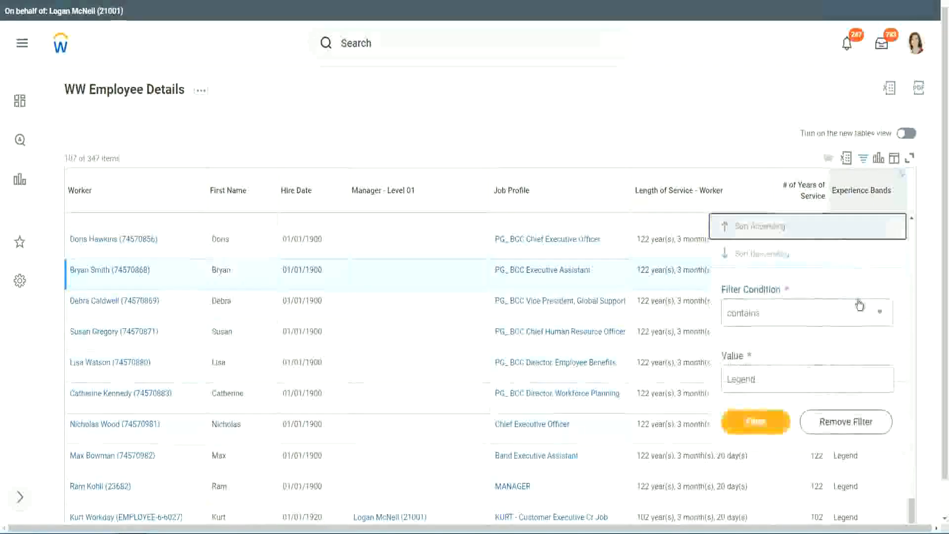
click(776, 379)
drag(775, 379, 654, 383)
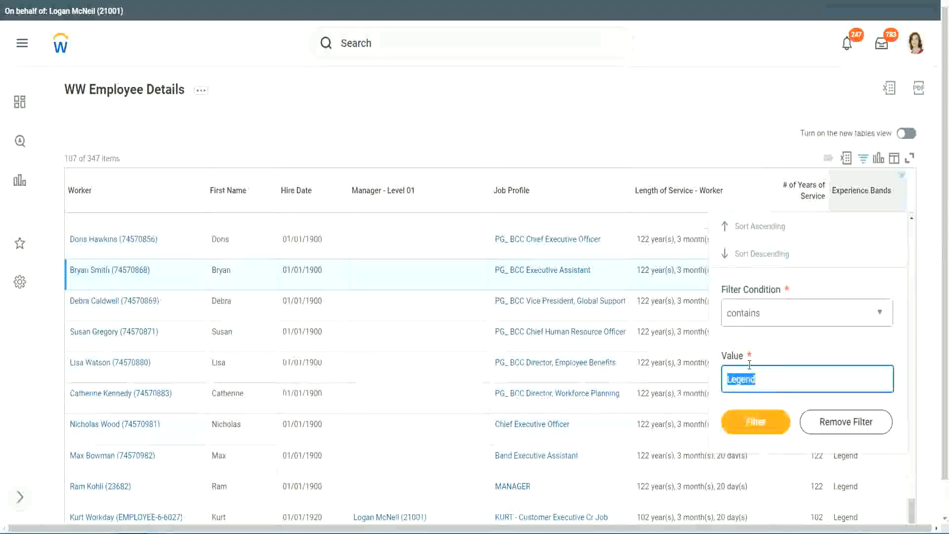
text(Ex)
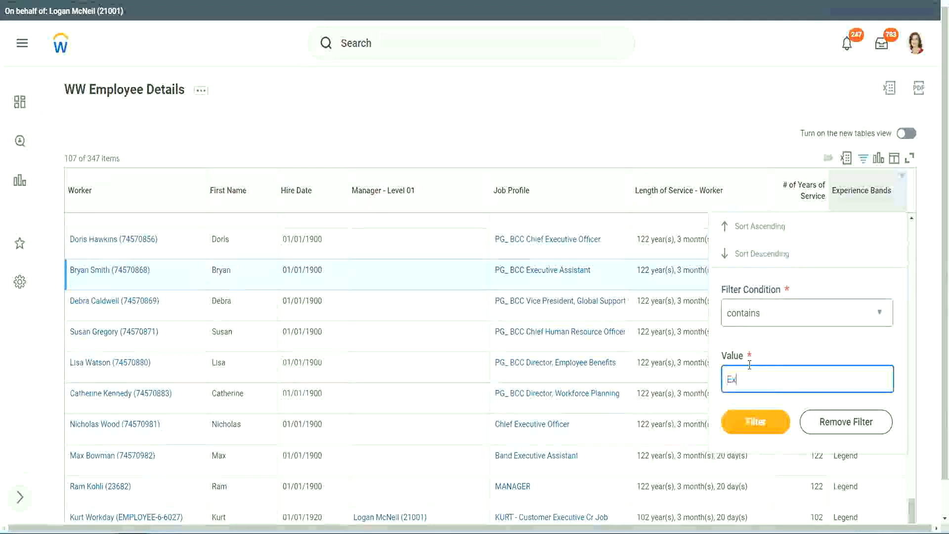
text(per)
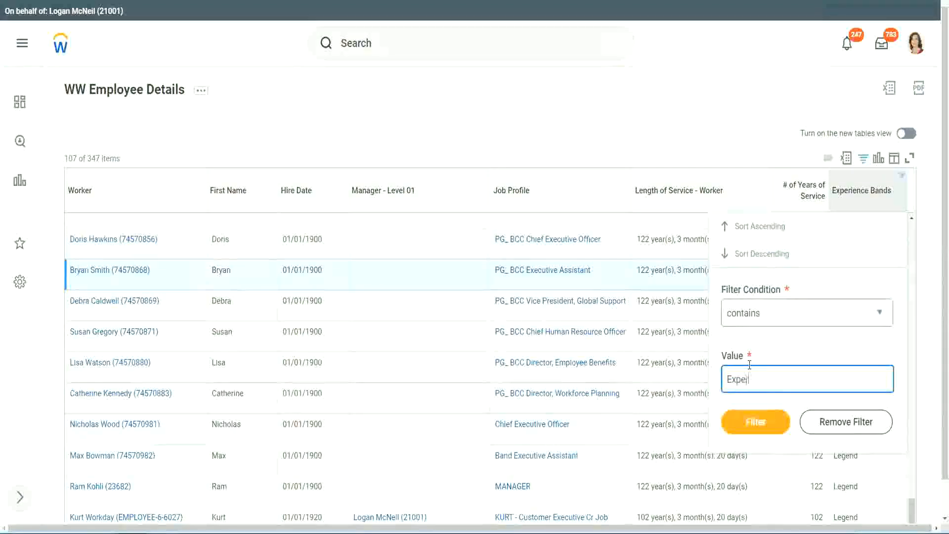
text(ienced)
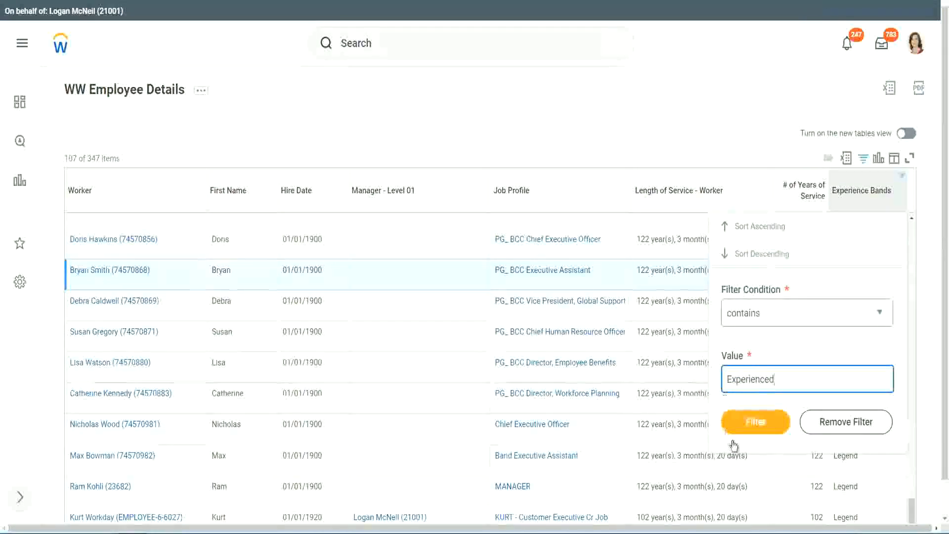
click(762, 421)
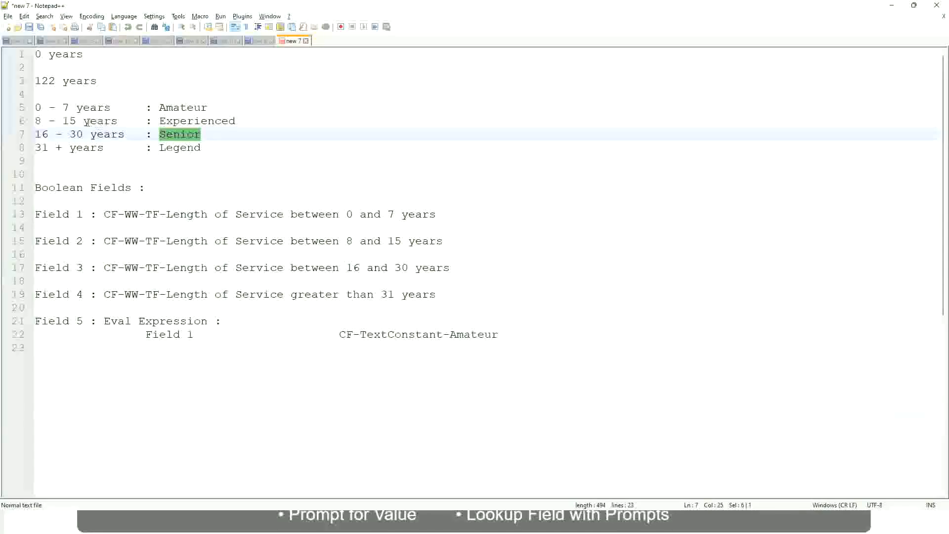
Switch to the Notepad++ notes and check the range of years defined for the Experienced band.
click(53, 121)
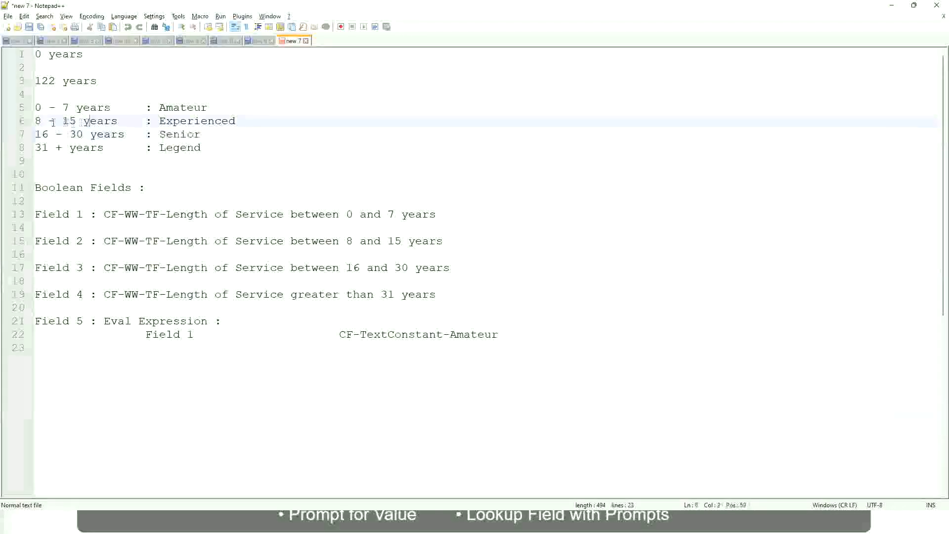
drag(42, 122, 75, 122)
click(80, 122)
click(110, 122)
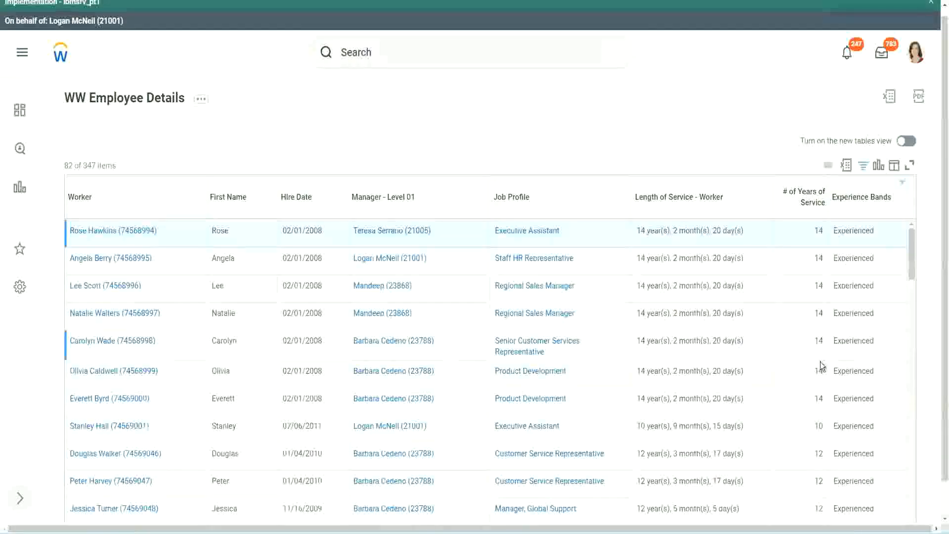
Return to the Workday report and compare years of service with the band throughout the rows filtered to Experienced.
scroll(822, 366, down, 3)
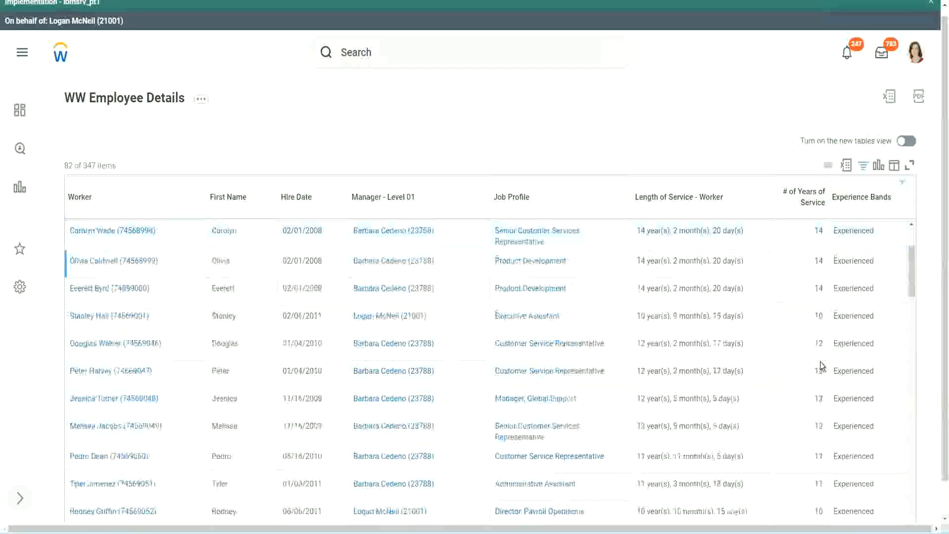
scroll(821, 366, down, 2)
double_click(817, 261)
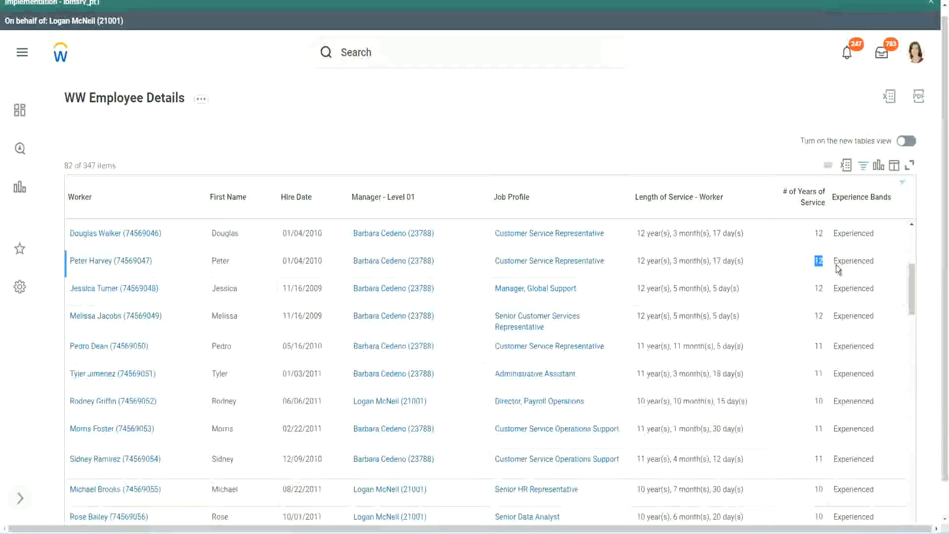
double_click(842, 261)
scroll(814, 386, down, 3)
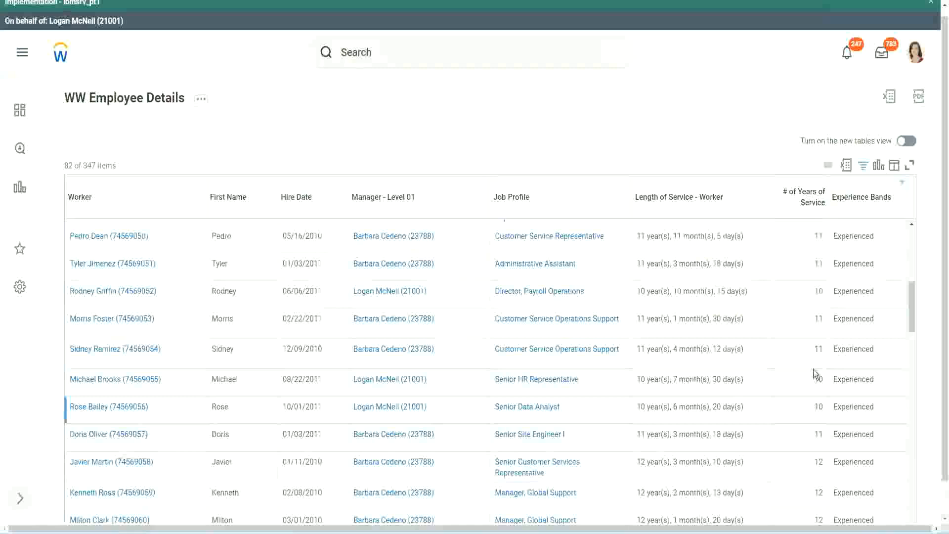
click(819, 349)
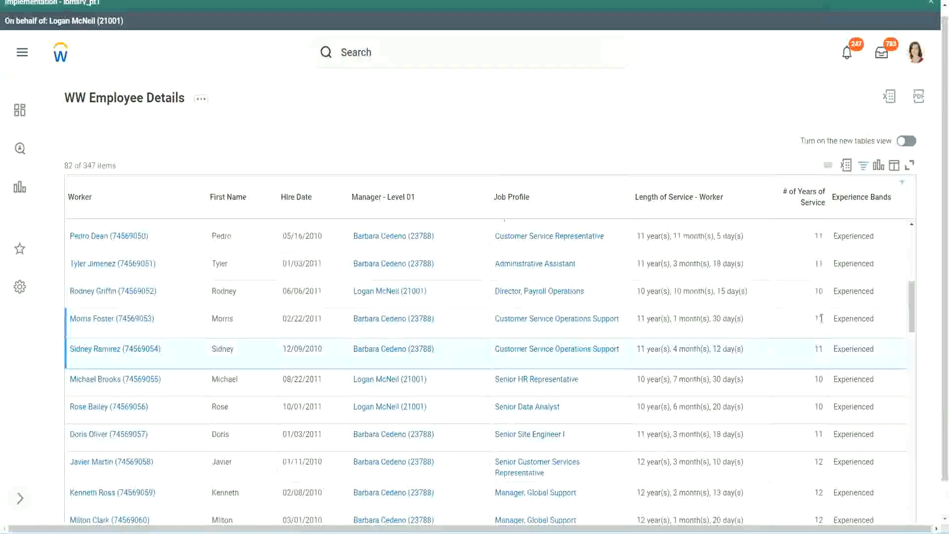
click(861, 318)
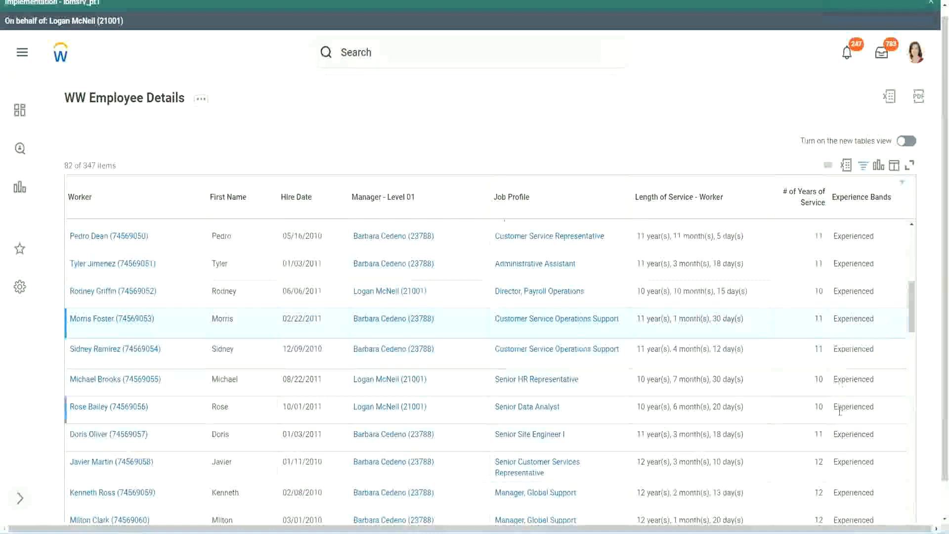
scroll(839, 411, down, 10)
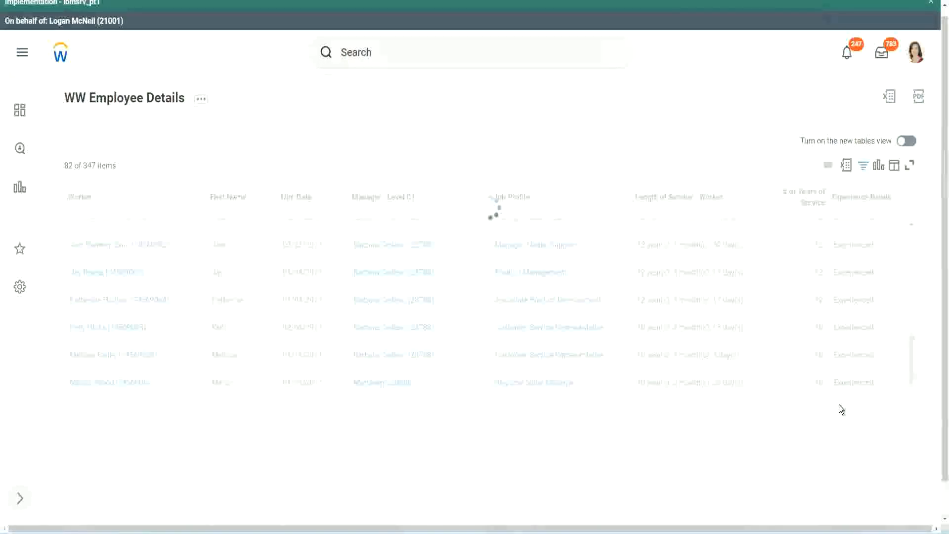